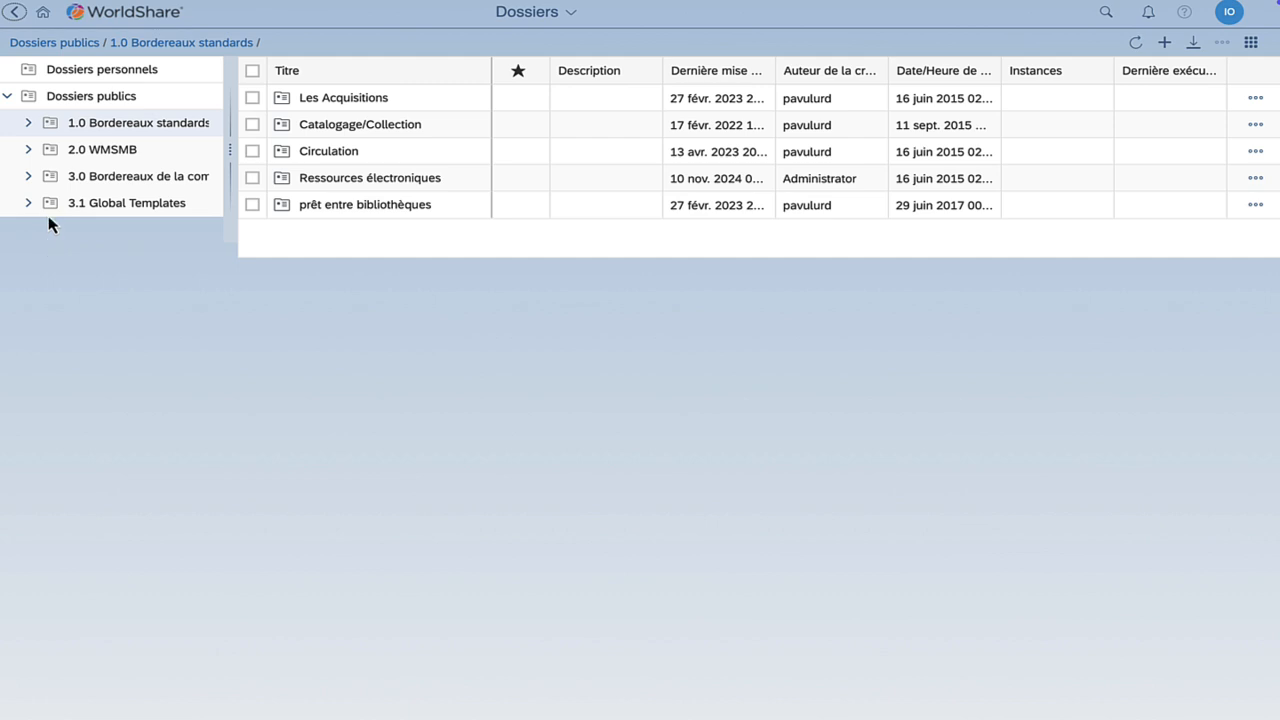
From the BI launch pad home, start Web Intelligence from the Applications tab
{"action": "left_click", "coordinate": [42, 13]}
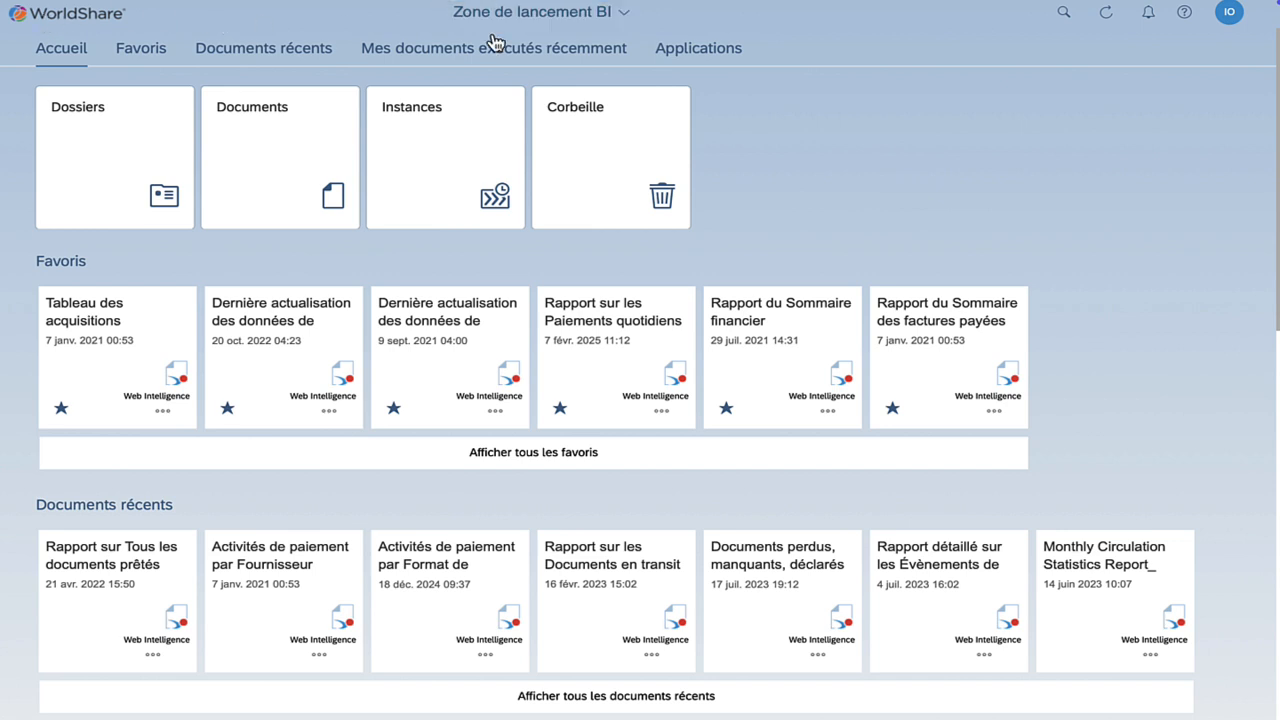
{"action": "left_click", "coordinate": [708, 50]}
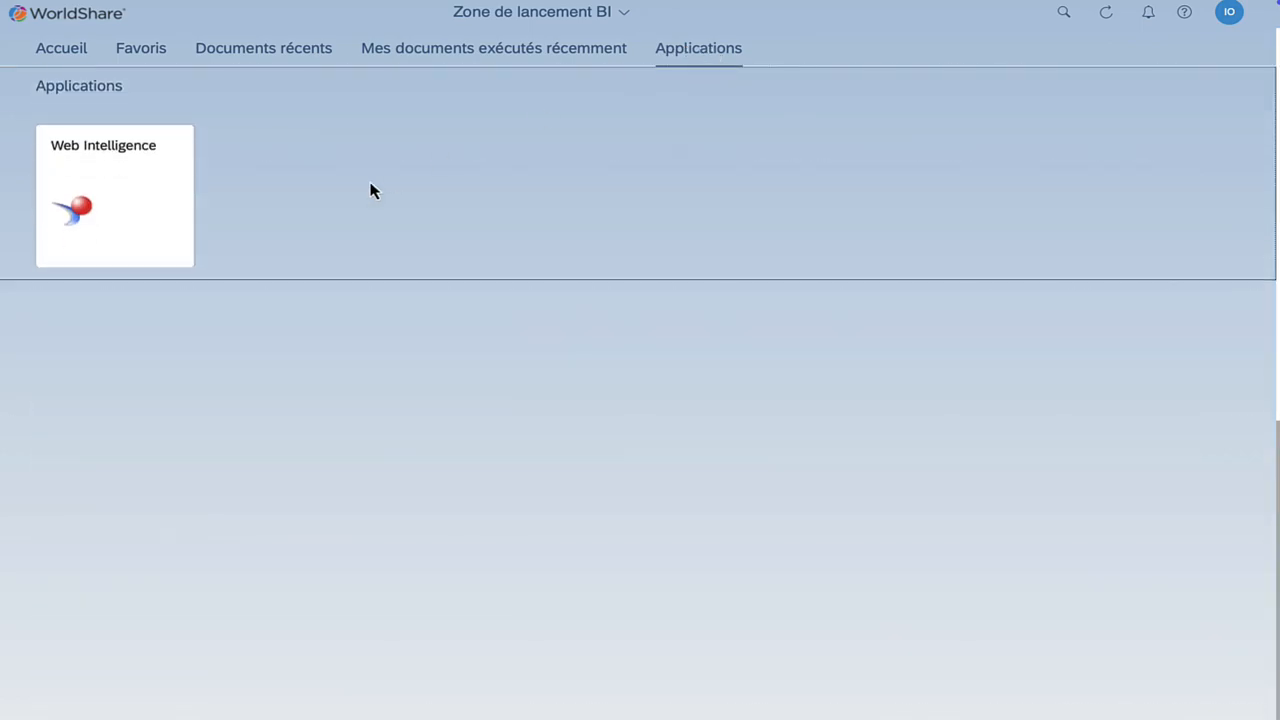
{"action": "left_click", "coordinate": [157, 214]}
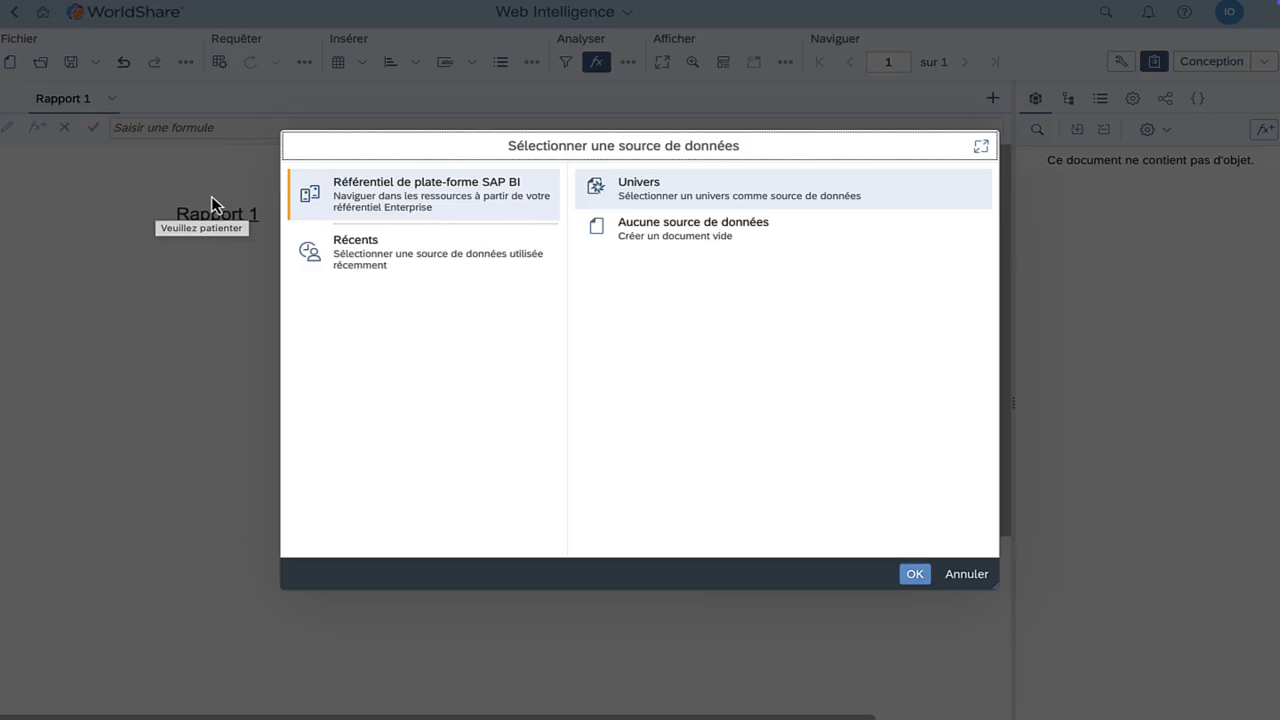
Choose Univers as the data source and select the Circulation - États des documents universe
{"action": "left_click", "coordinate": [707, 195]}
{"action": "left_click", "coordinate": [914, 574]}
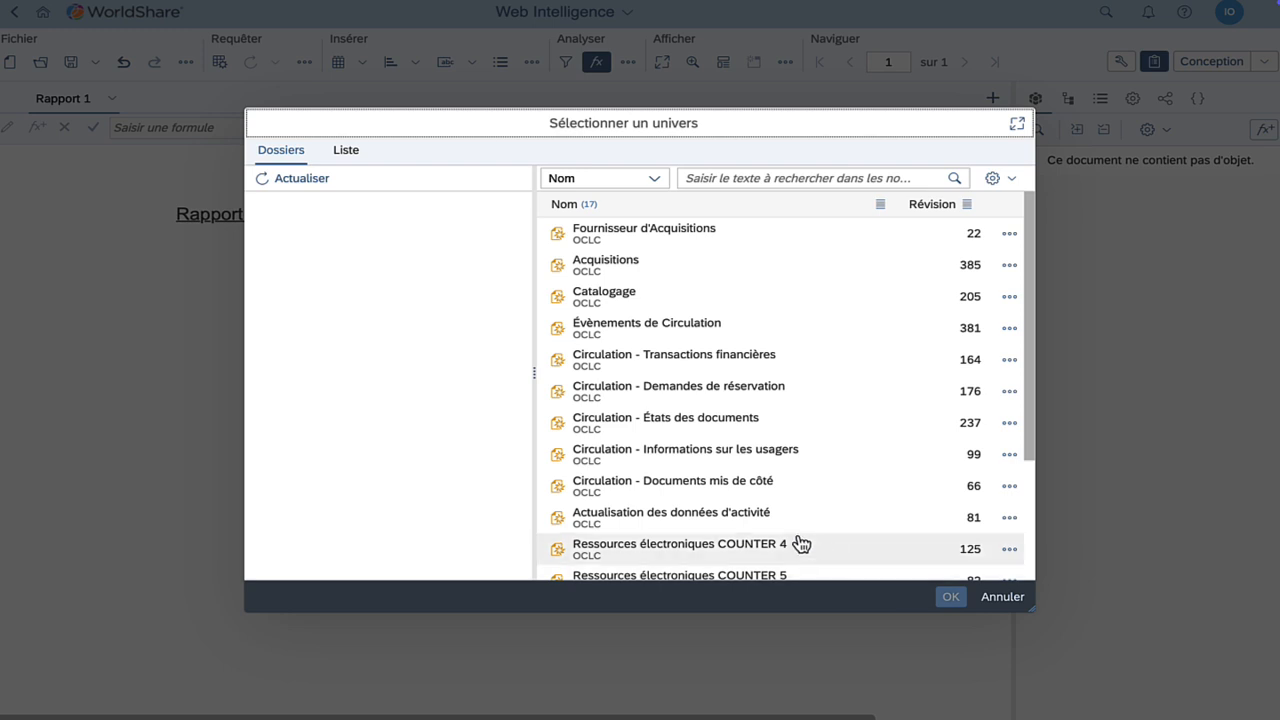
{"action": "left_click", "coordinate": [707, 428]}
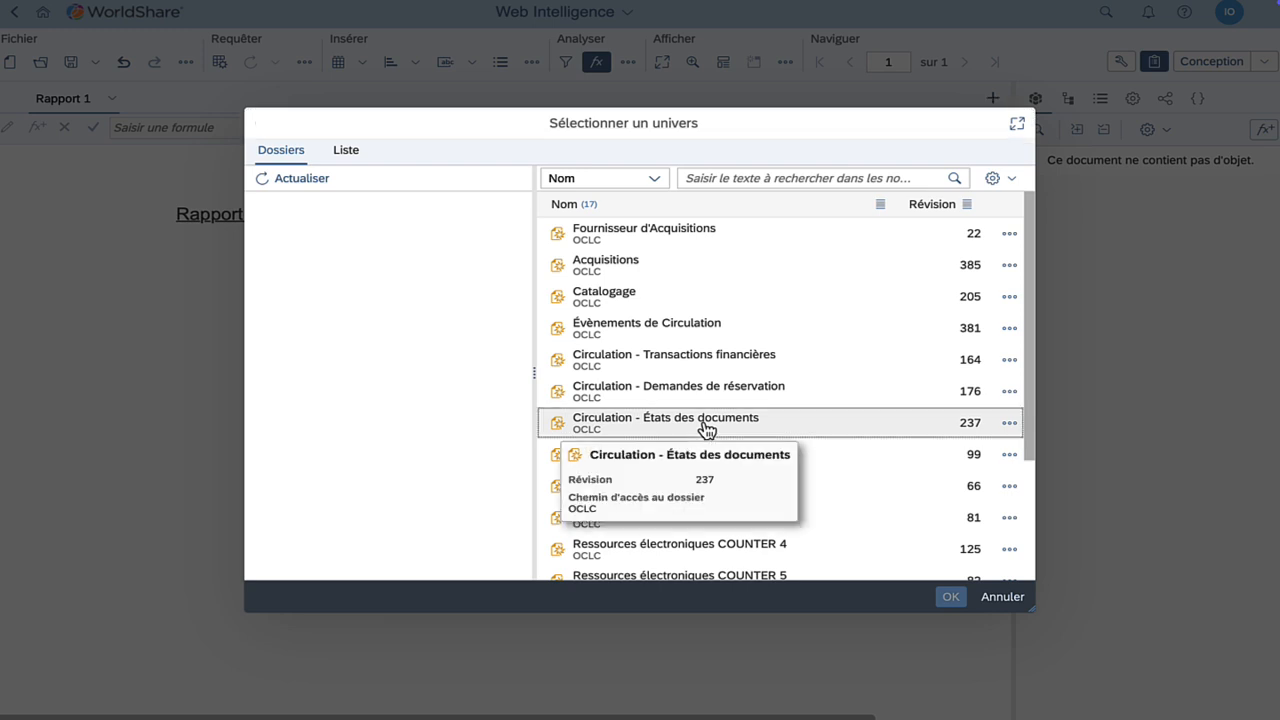
{"action": "left_click", "coordinate": [955, 597]}
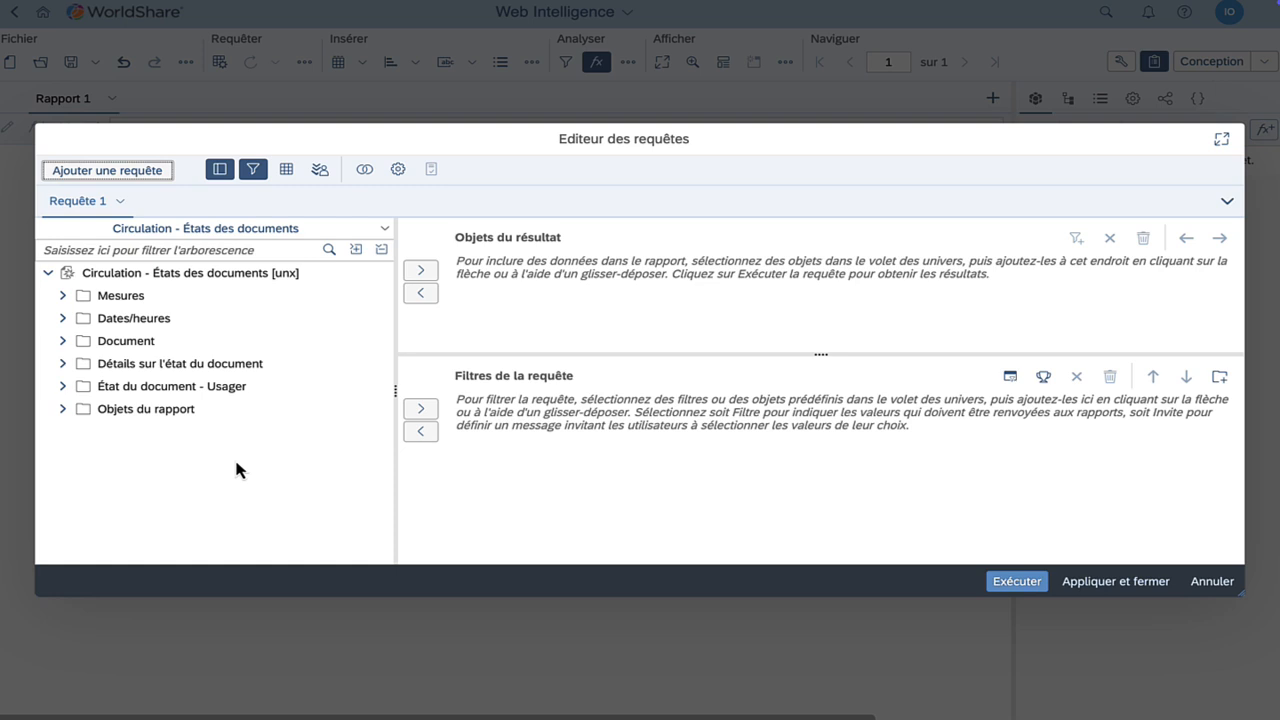
Add Code-barres du document and Titre du document from the Document folder to the result objects
{"action": "left_click", "coordinate": [62, 342]}
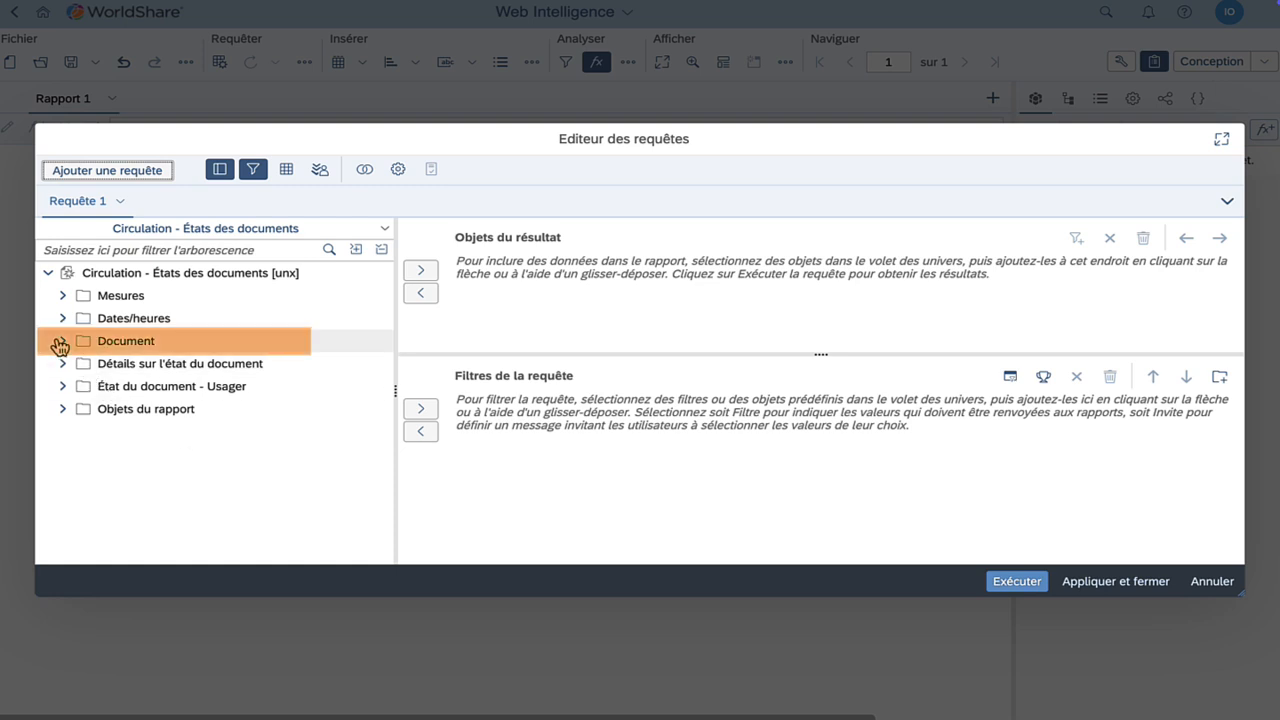
{"action": "left_click", "coordinate": [222, 366]}
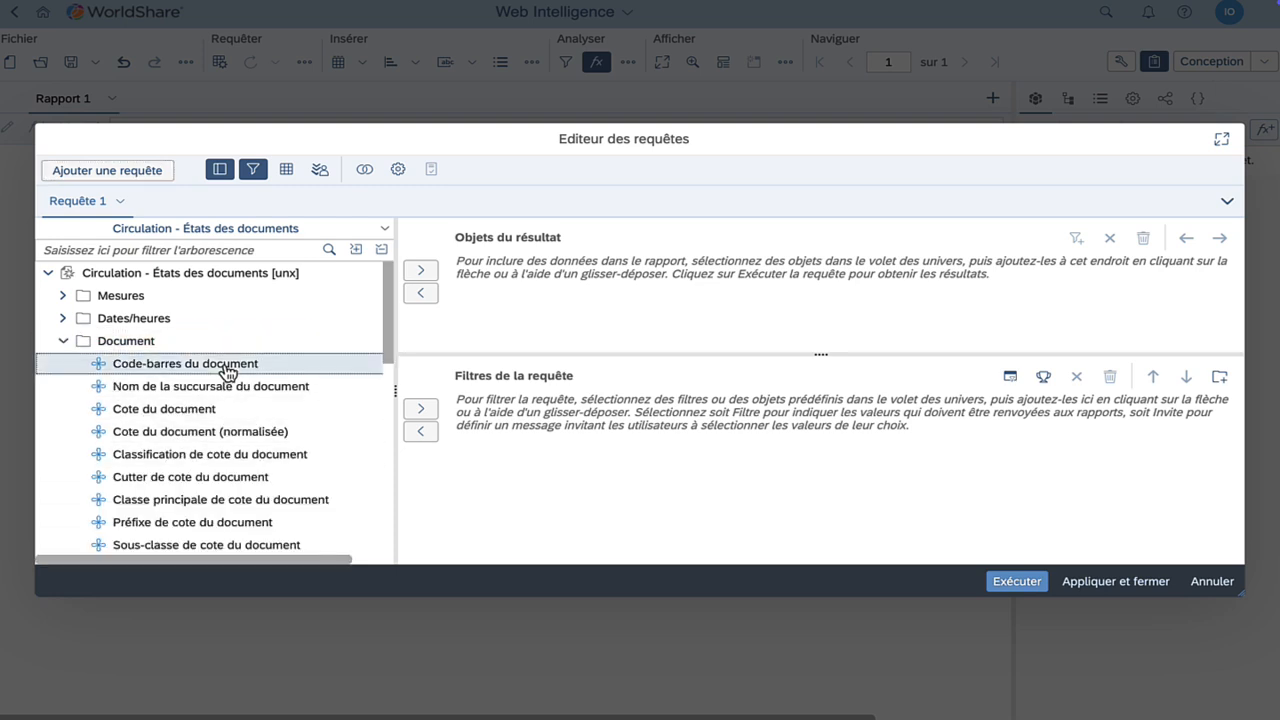
{"action": "left_click", "coordinate": [420, 270]}
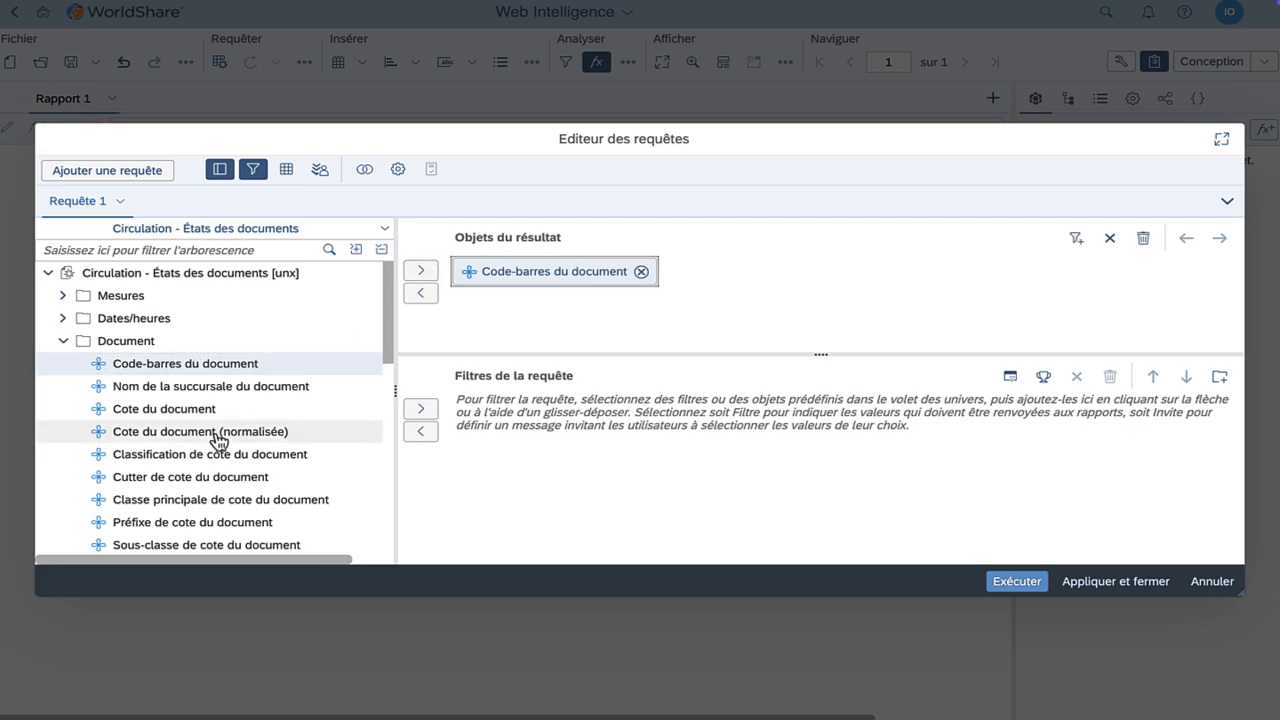
{"action": "scroll", "coordinate": [218, 440], "scroll_direction": "down", "scroll_amount": 3}
{"action": "scroll", "coordinate": [218, 440], "scroll_direction": "down", "scroll_amount": 5}
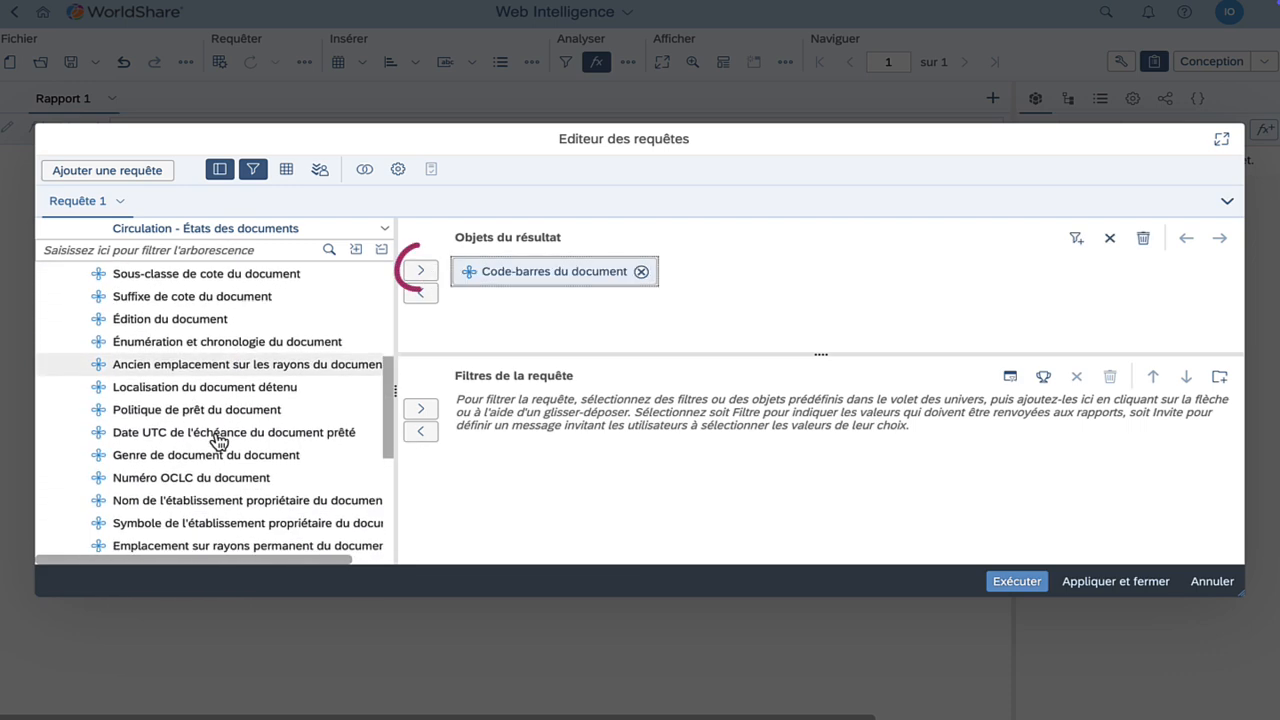
{"action": "scroll", "coordinate": [218, 440], "scroll_direction": "down", "scroll_amount": 5}
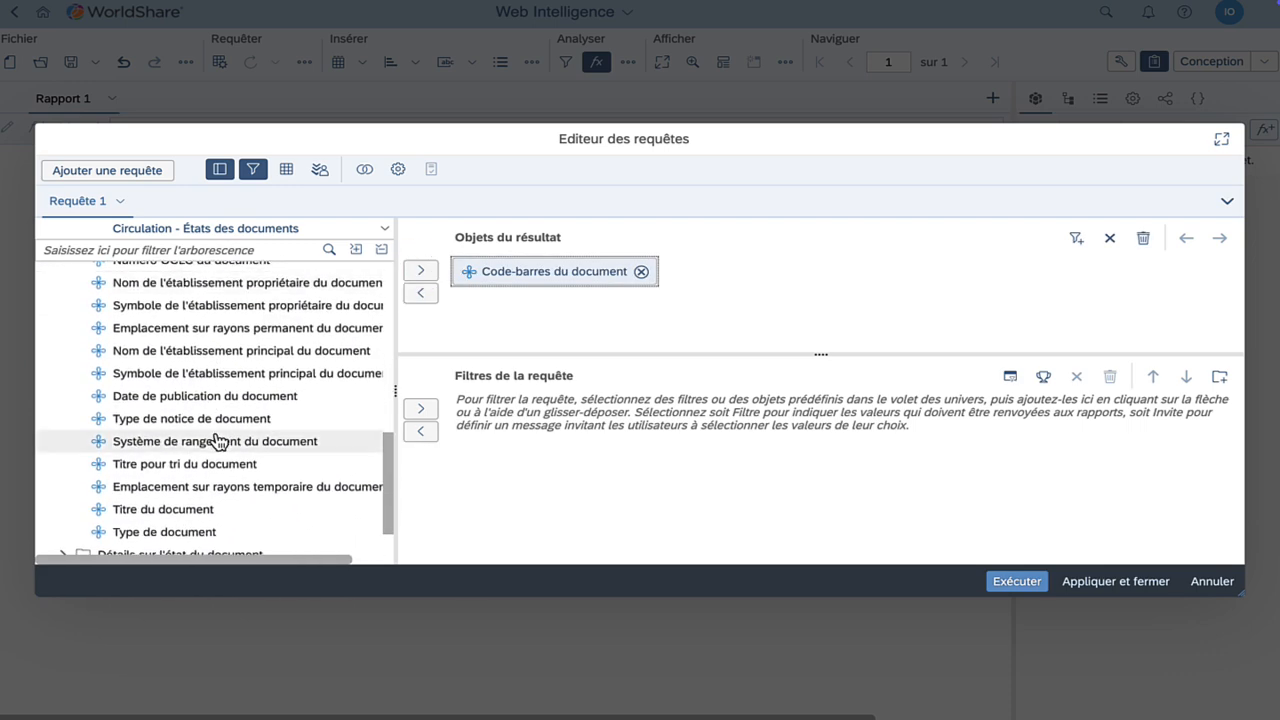
{"action": "left_click", "coordinate": [167, 510]}
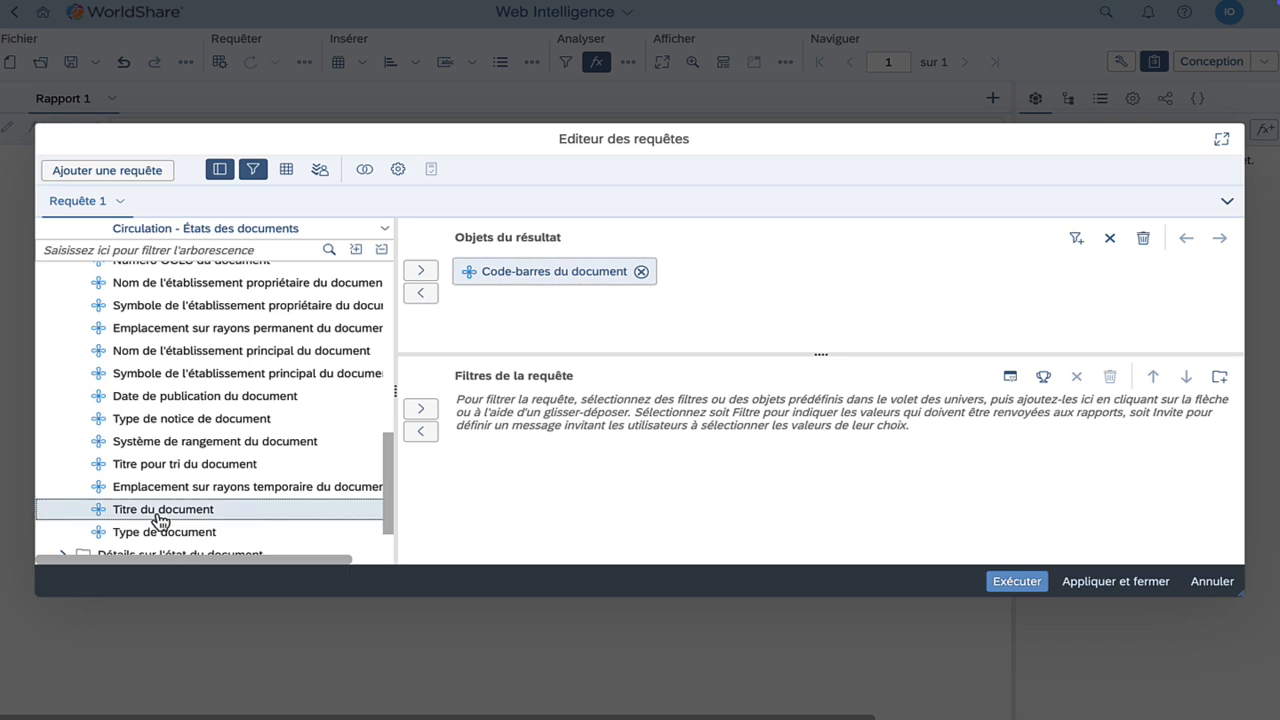
{"action": "left_click", "coordinate": [420, 271]}
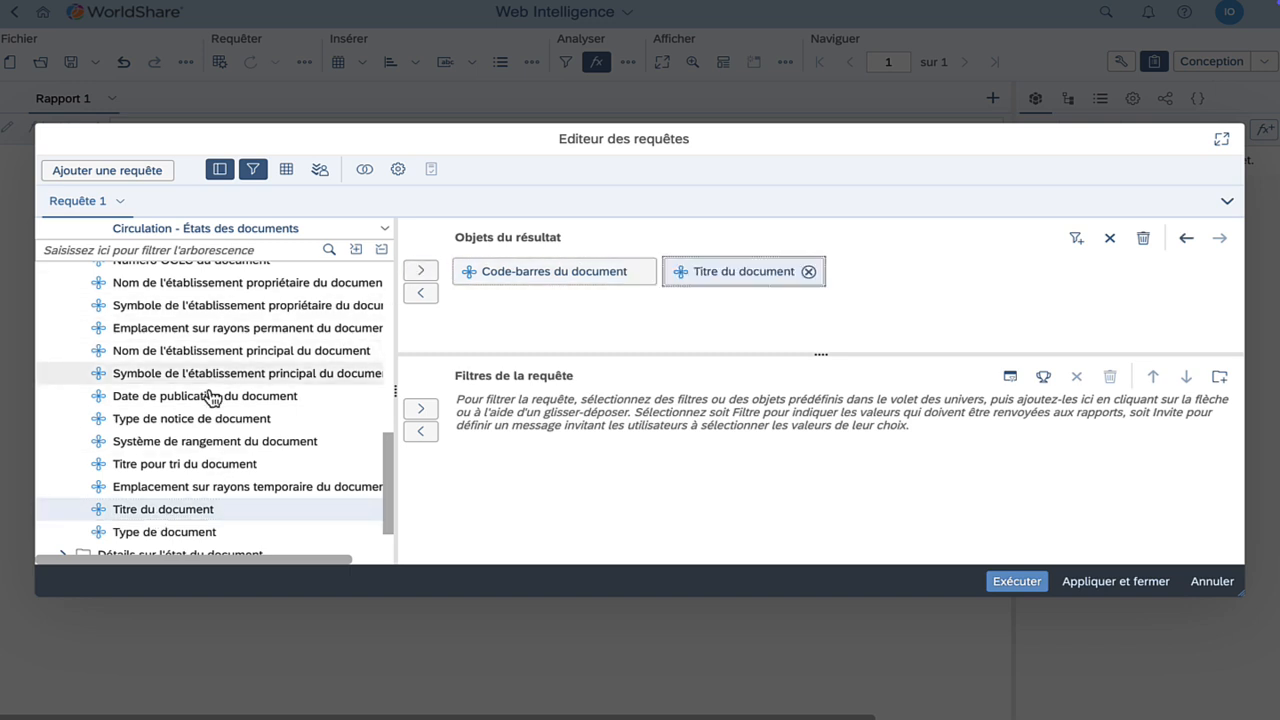
{"action": "scroll", "coordinate": [200, 400], "scroll_direction": "down", "scroll_amount": 2}
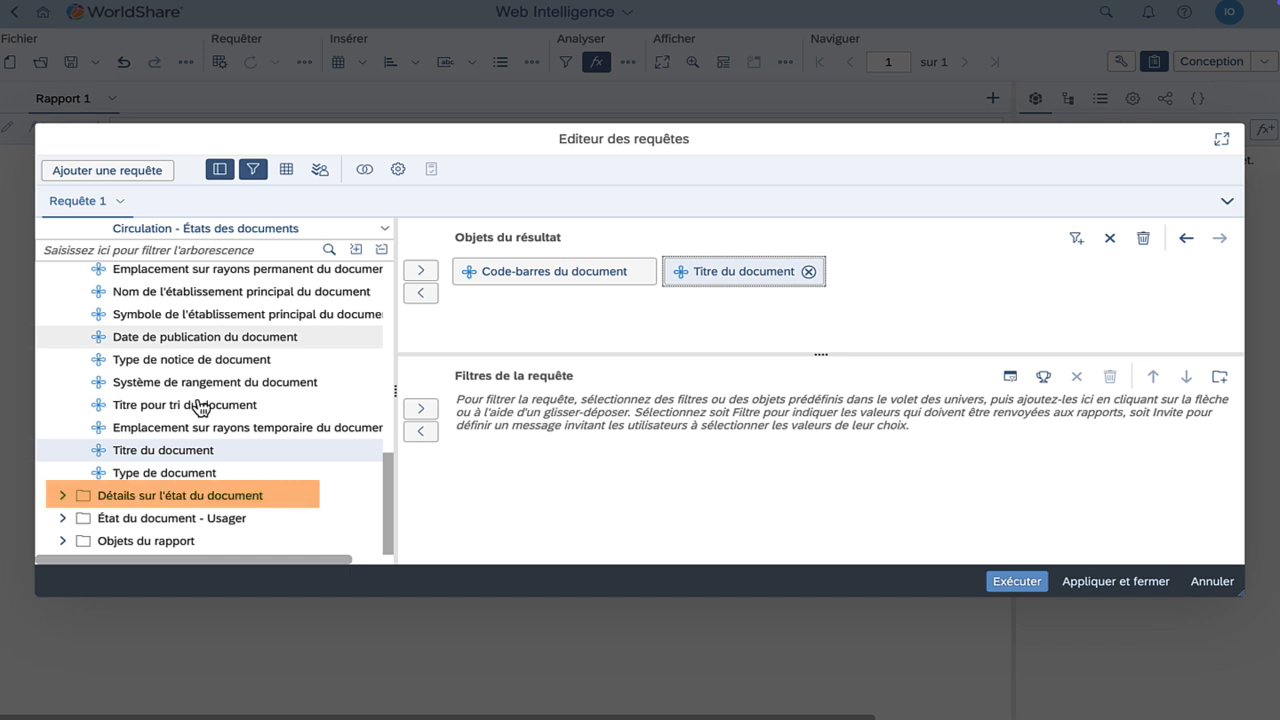
Add État du document - État actuel from Détails sur l'état du document to the results
{"action": "left_click", "coordinate": [64, 499]}
{"action": "scroll", "coordinate": [255, 455], "scroll_direction": "down", "scroll_amount": 3}
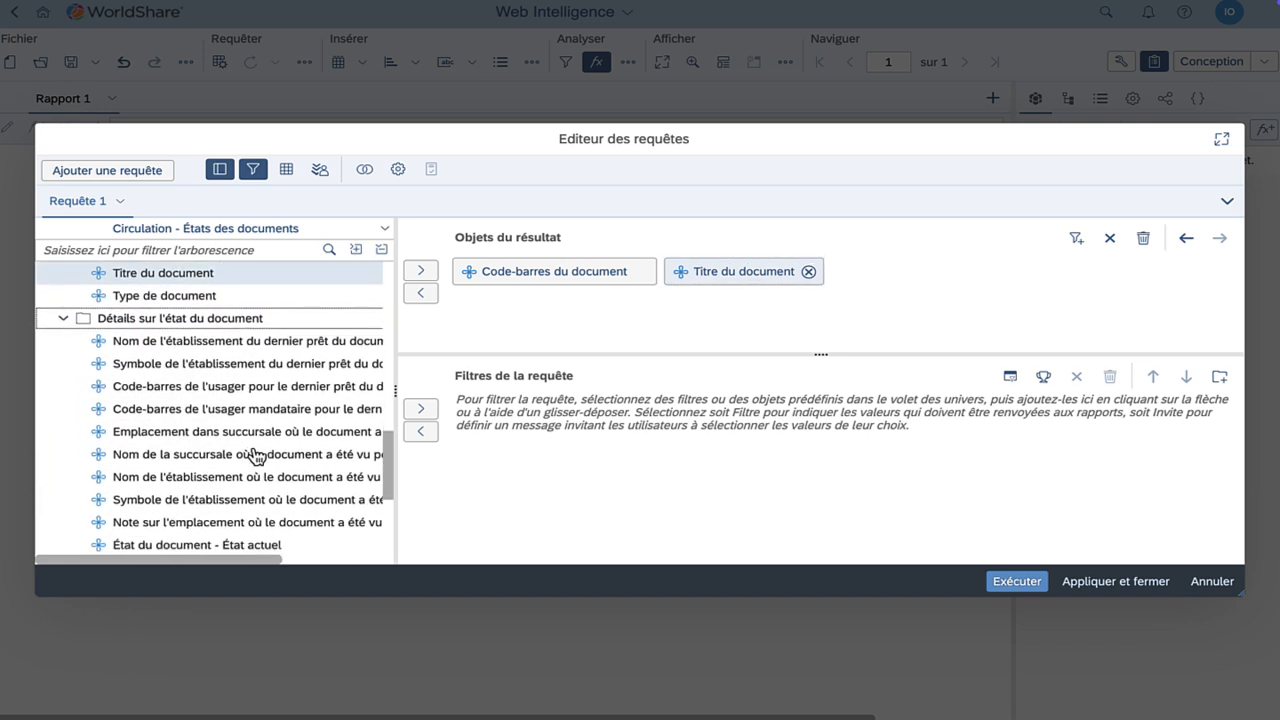
{"action": "scroll", "coordinate": [255, 455], "scroll_direction": "down", "scroll_amount": 1}
{"action": "left_click", "coordinate": [200, 470]}
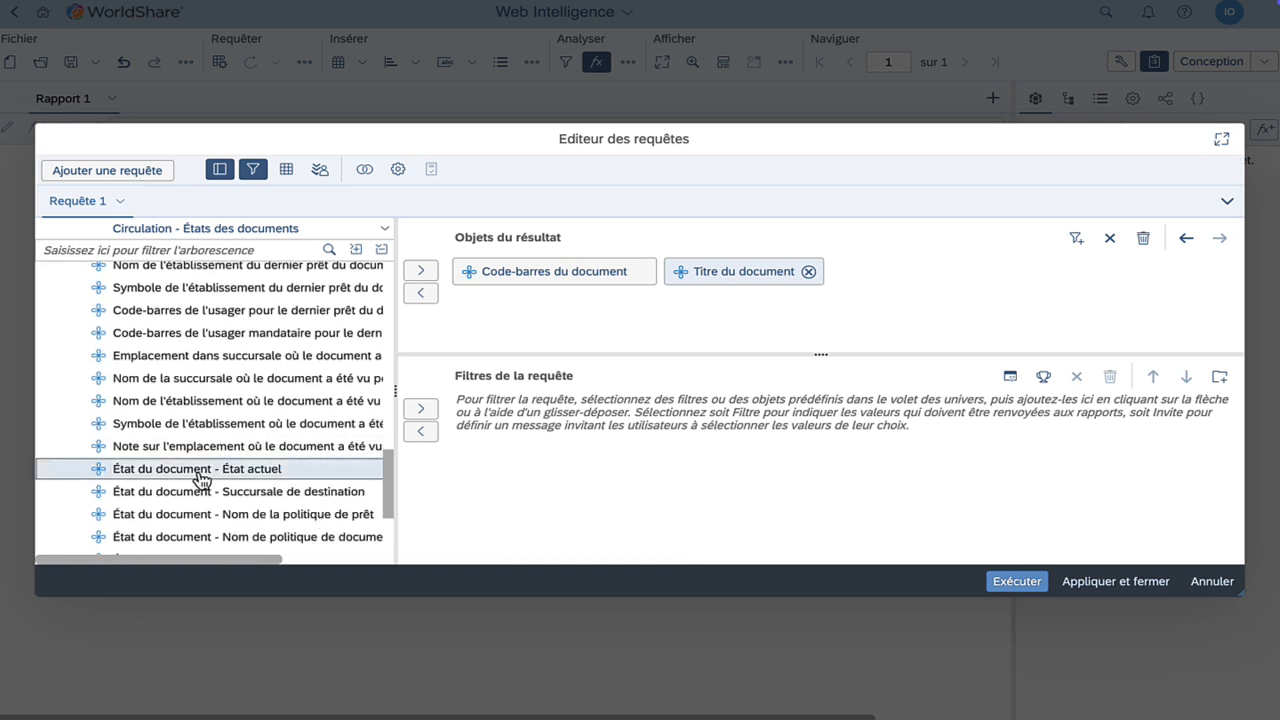
{"action": "left_click", "coordinate": [421, 271]}
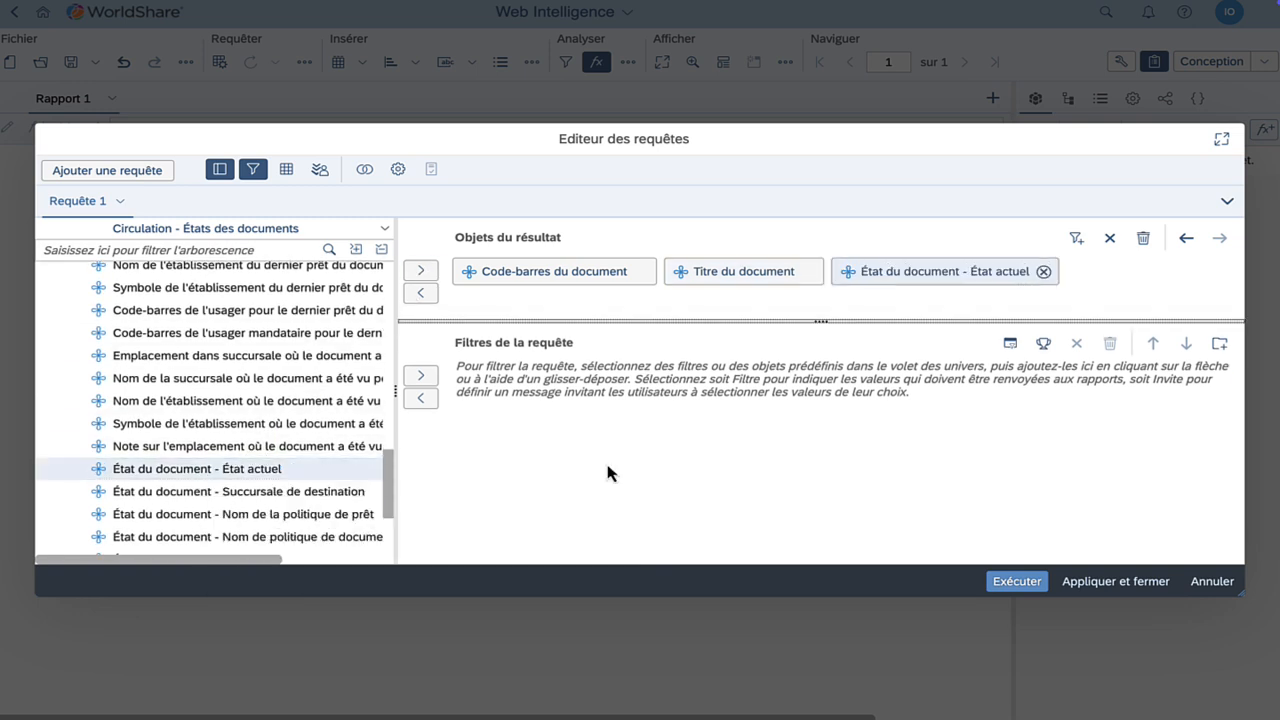
{"action": "left_click", "coordinate": [282, 469]}
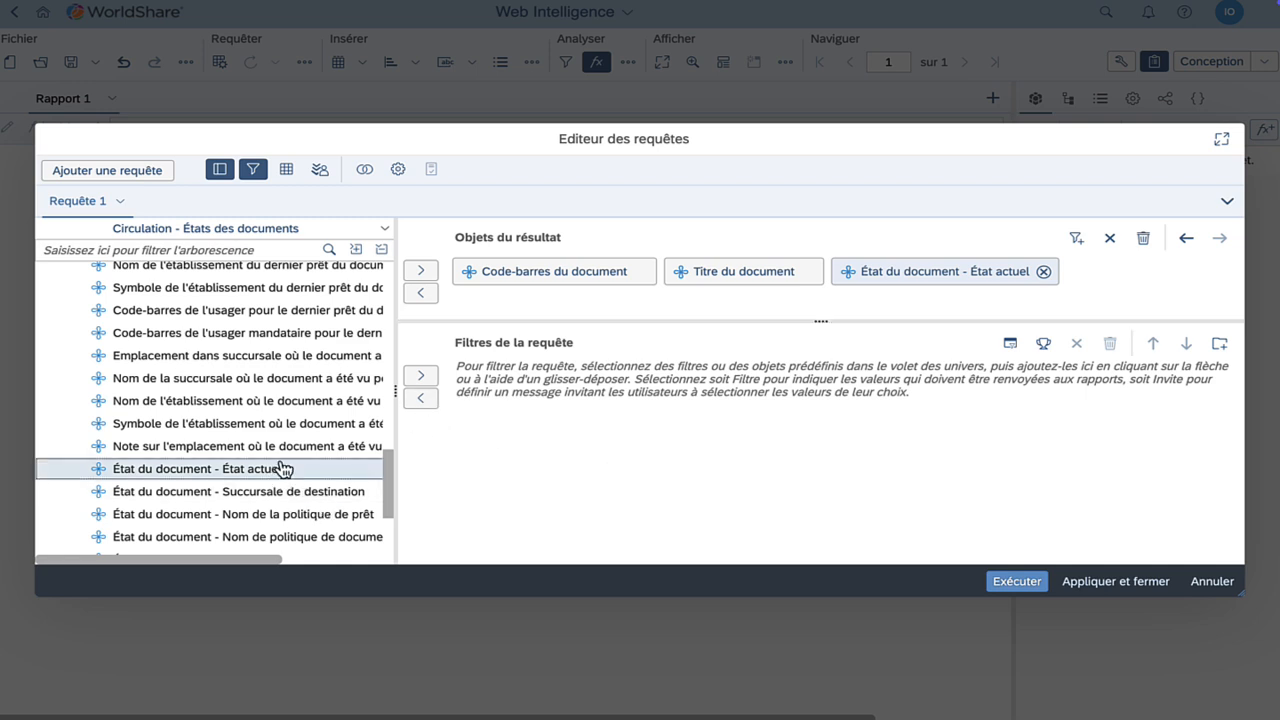
Filter État actuel to Déclaré jamais eu, Déclaré retourné, Manquant and Perdu from the value list
{"action": "left_click", "coordinate": [422, 377]}
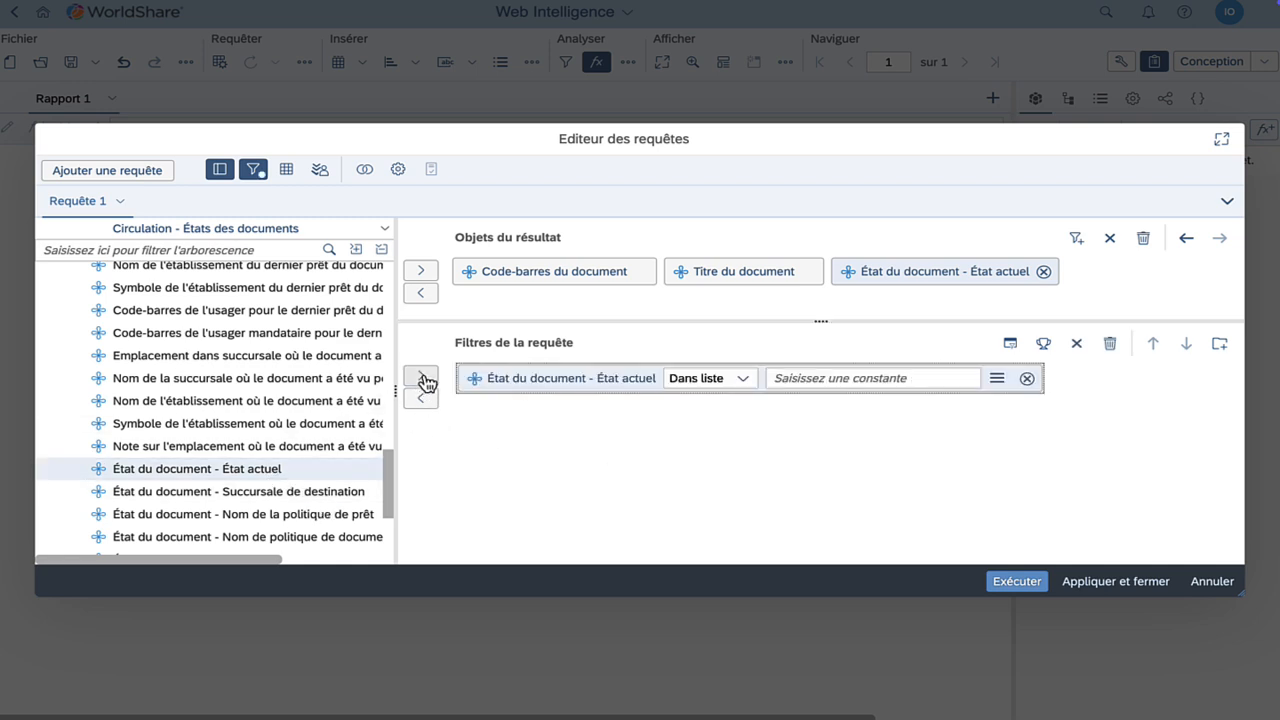
{"action": "left_click", "coordinate": [999, 379]}
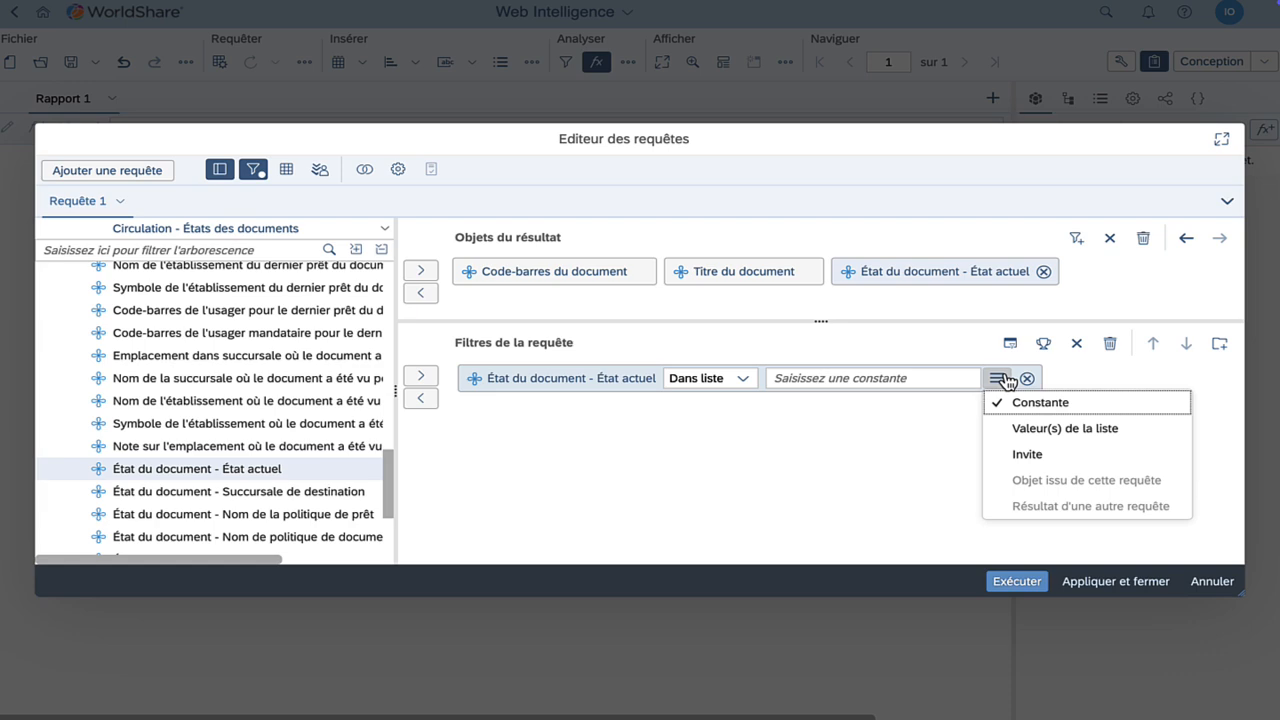
{"action": "left_click", "coordinate": [1017, 428]}
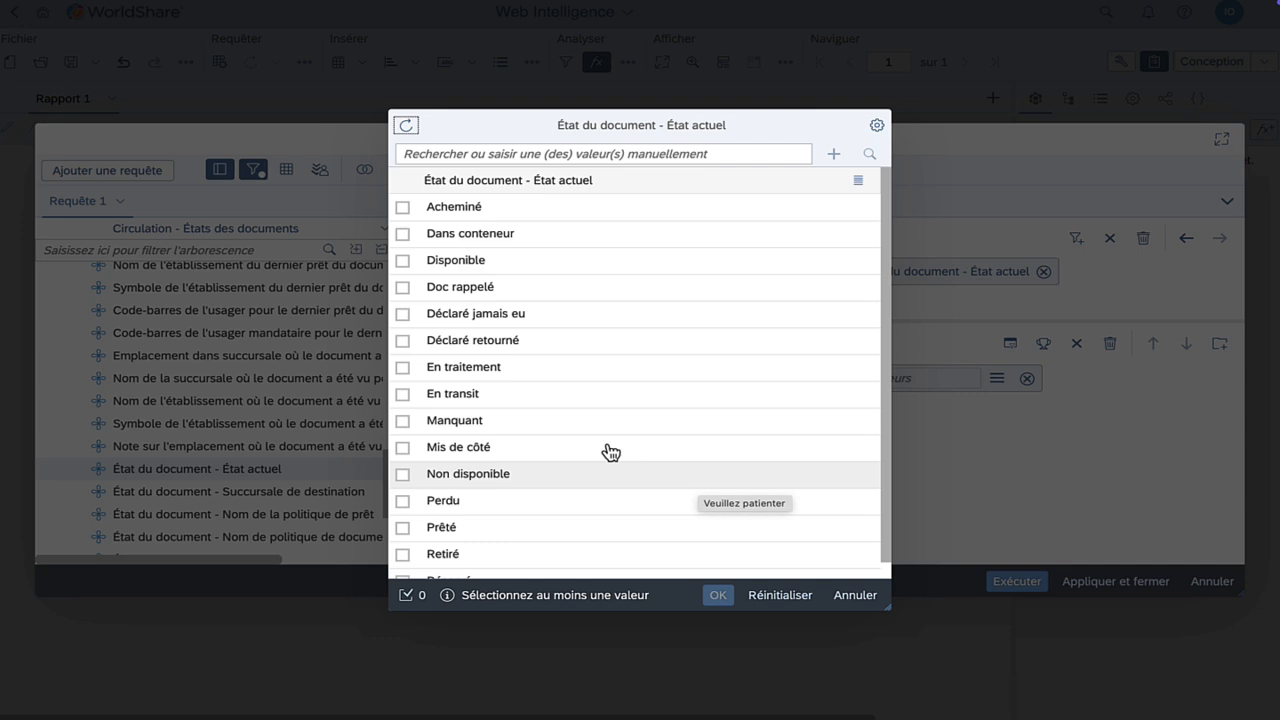
{"action": "left_click", "coordinate": [428, 318]}
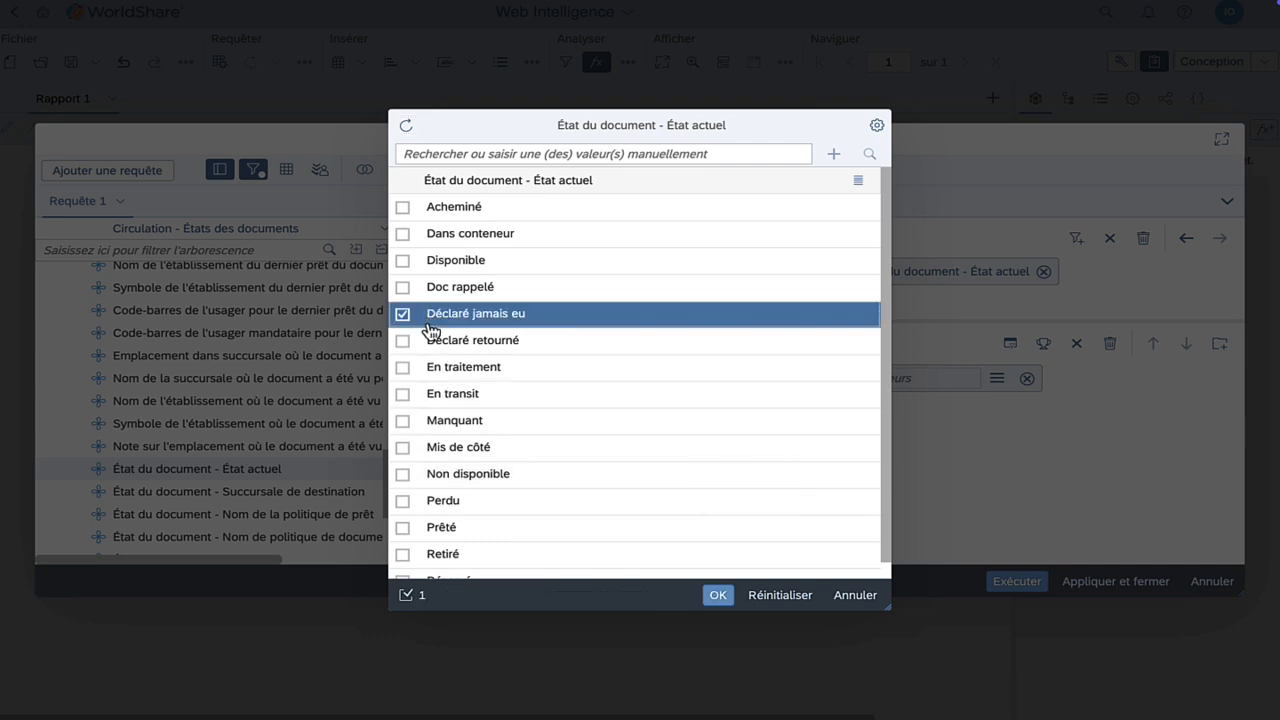
{"action": "left_click", "coordinate": [430, 342]}
{"action": "left_click", "coordinate": [432, 421]}
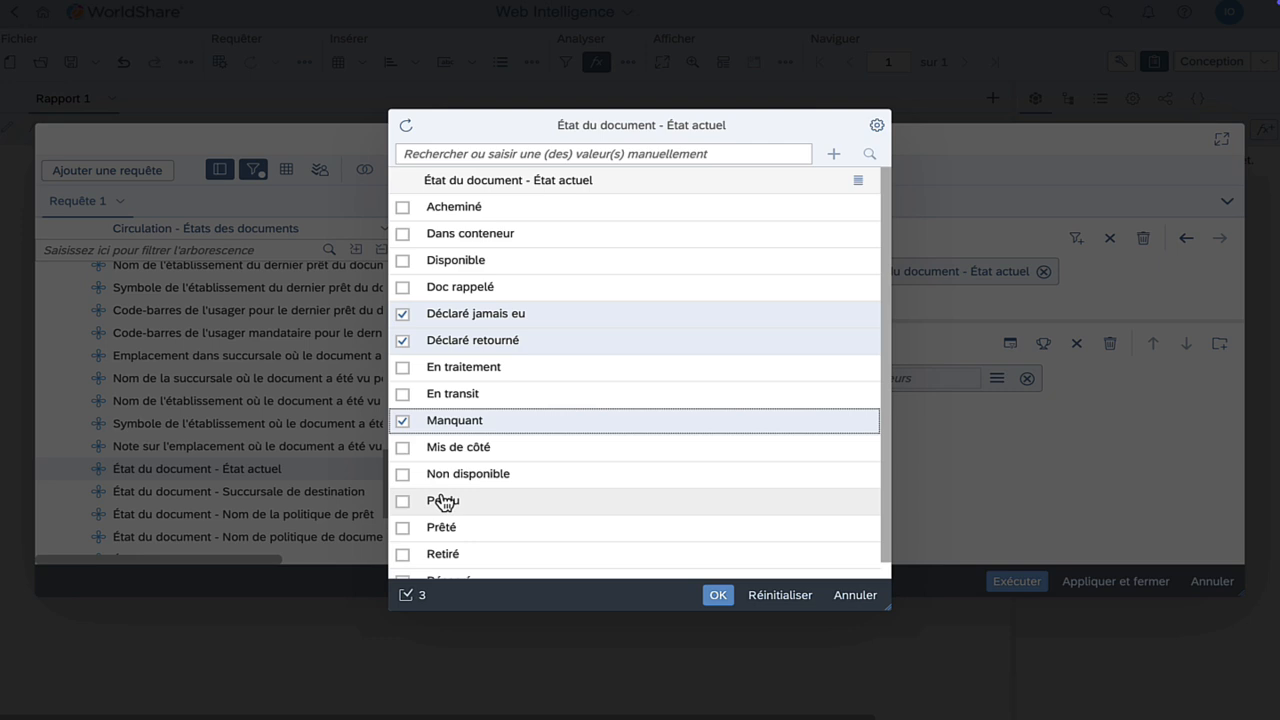
{"action": "left_click", "coordinate": [444, 502]}
{"action": "left_click", "coordinate": [718, 596]}
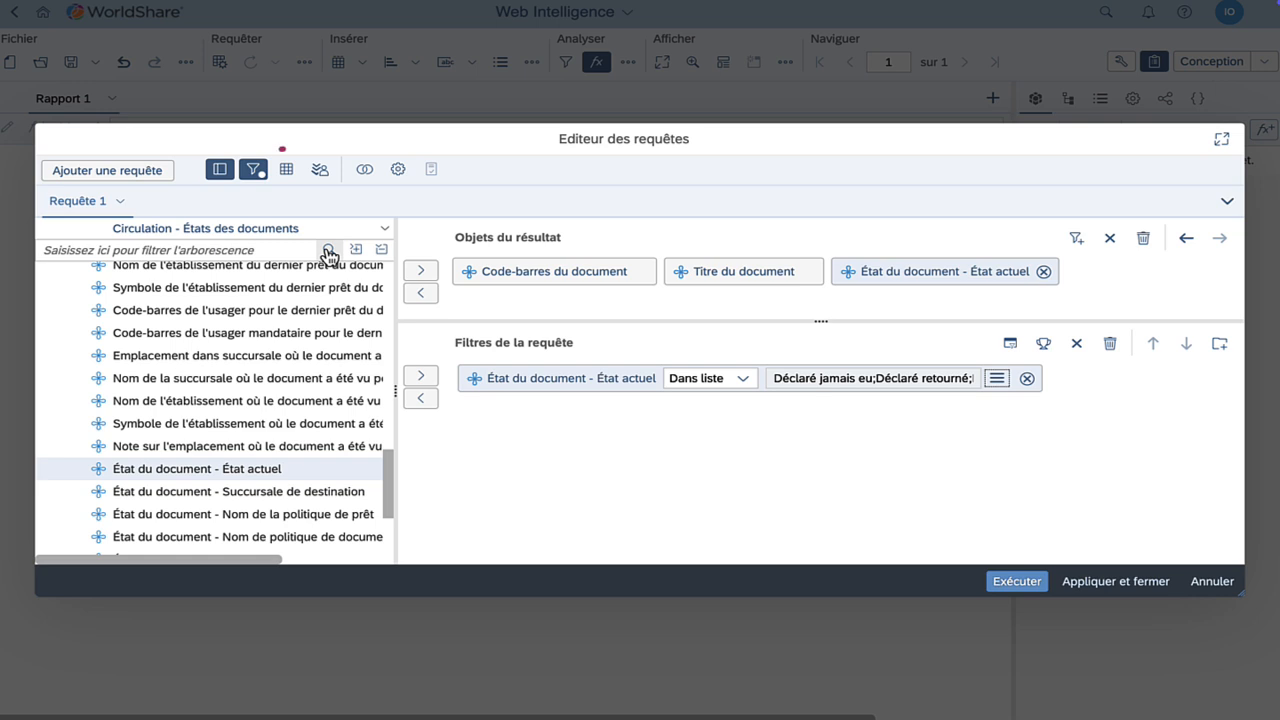
Refresh the data preview, rename Requête 1 to États des documents, and run the query
{"action": "left_click", "coordinate": [286, 169]}
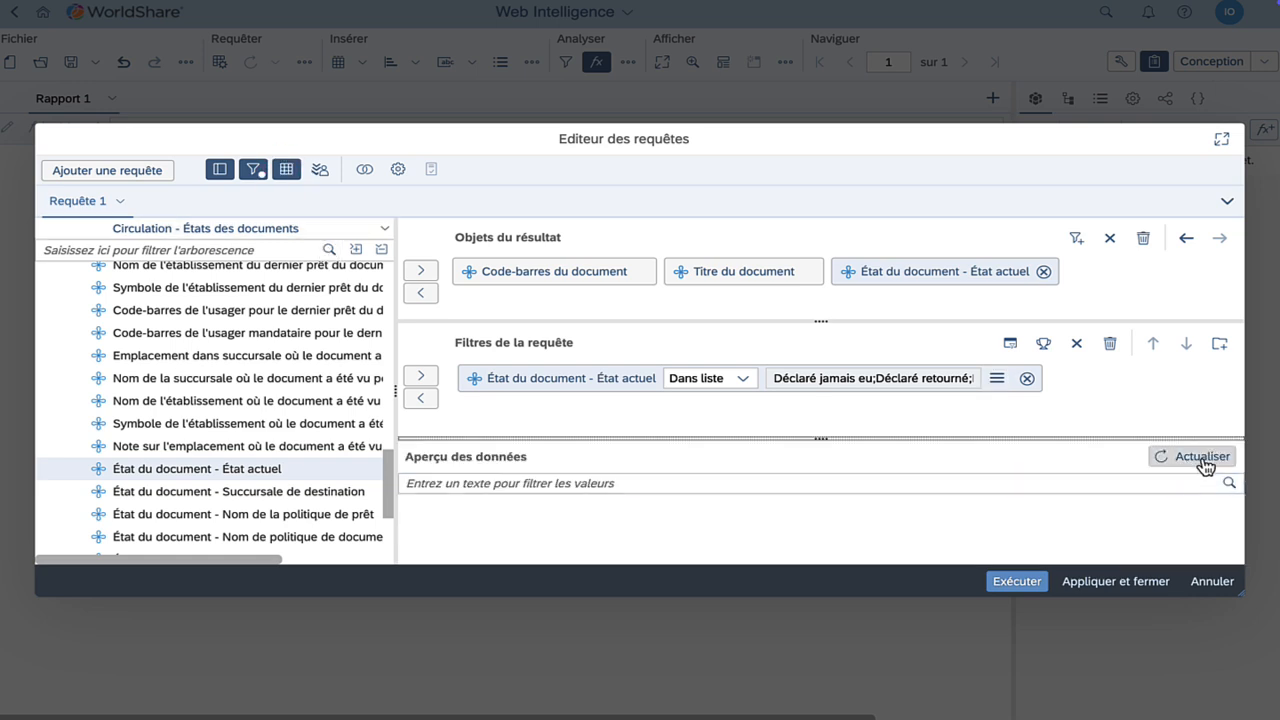
{"action": "left_click", "coordinate": [1201, 458]}
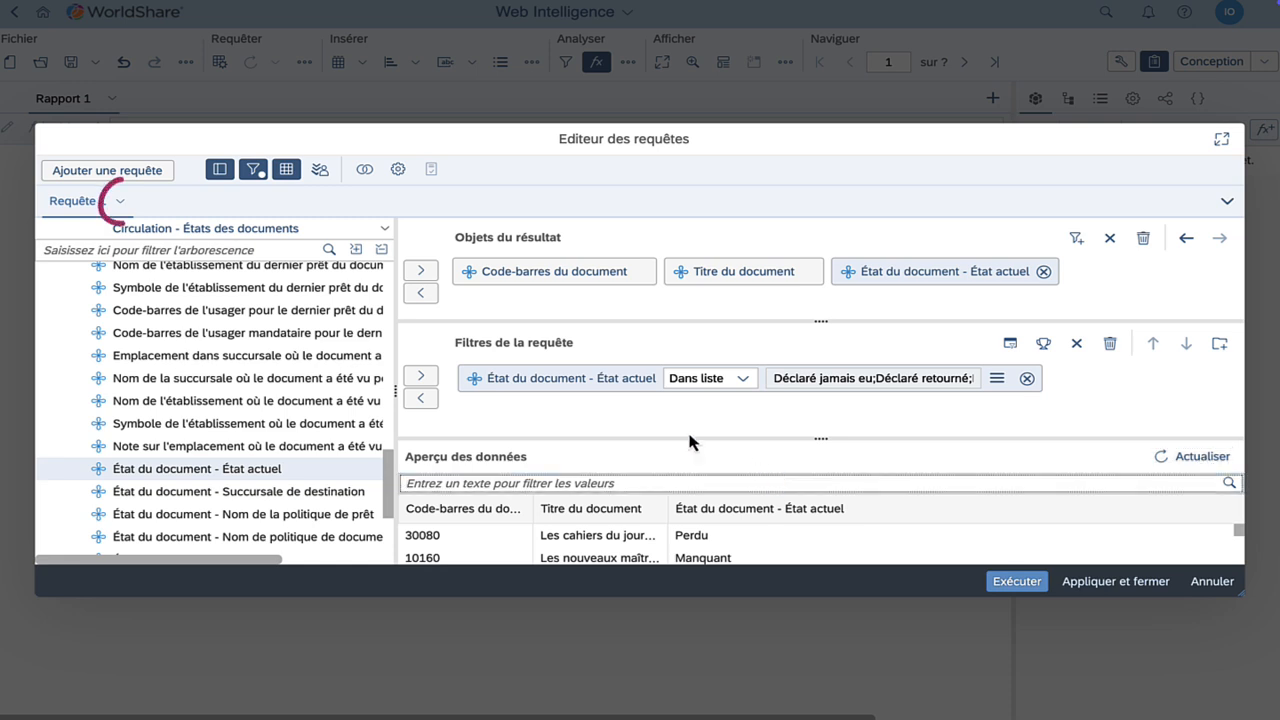
{"action": "left_click", "coordinate": [119, 200]}
{"action": "left_click", "coordinate": [167, 224]}
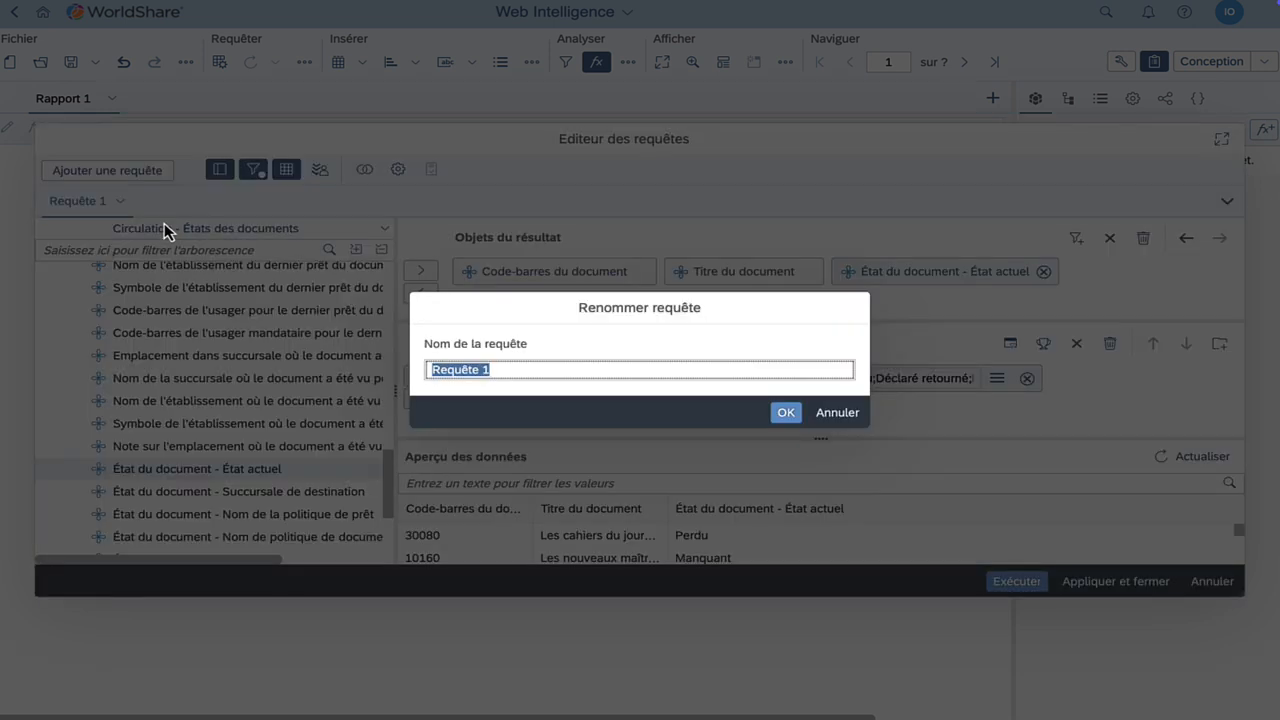
{"action": "type", "text": "États des documents"}
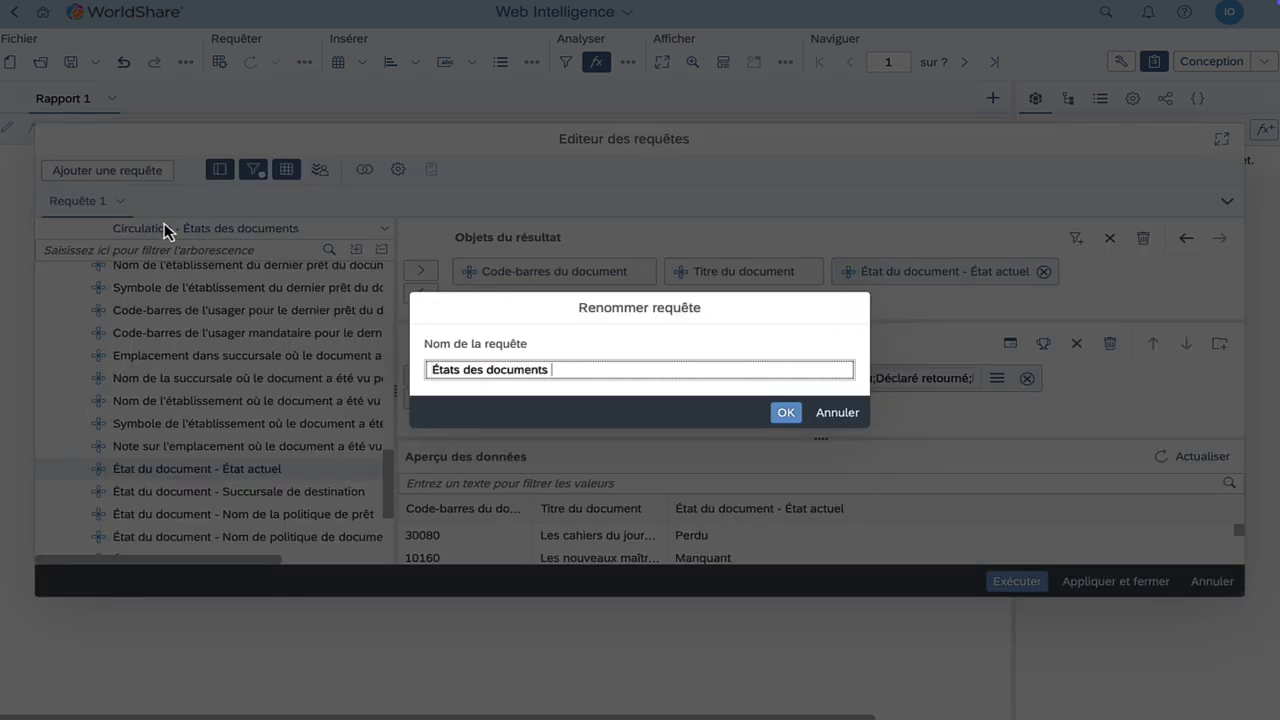
{"action": "left_click", "coordinate": [786, 412]}
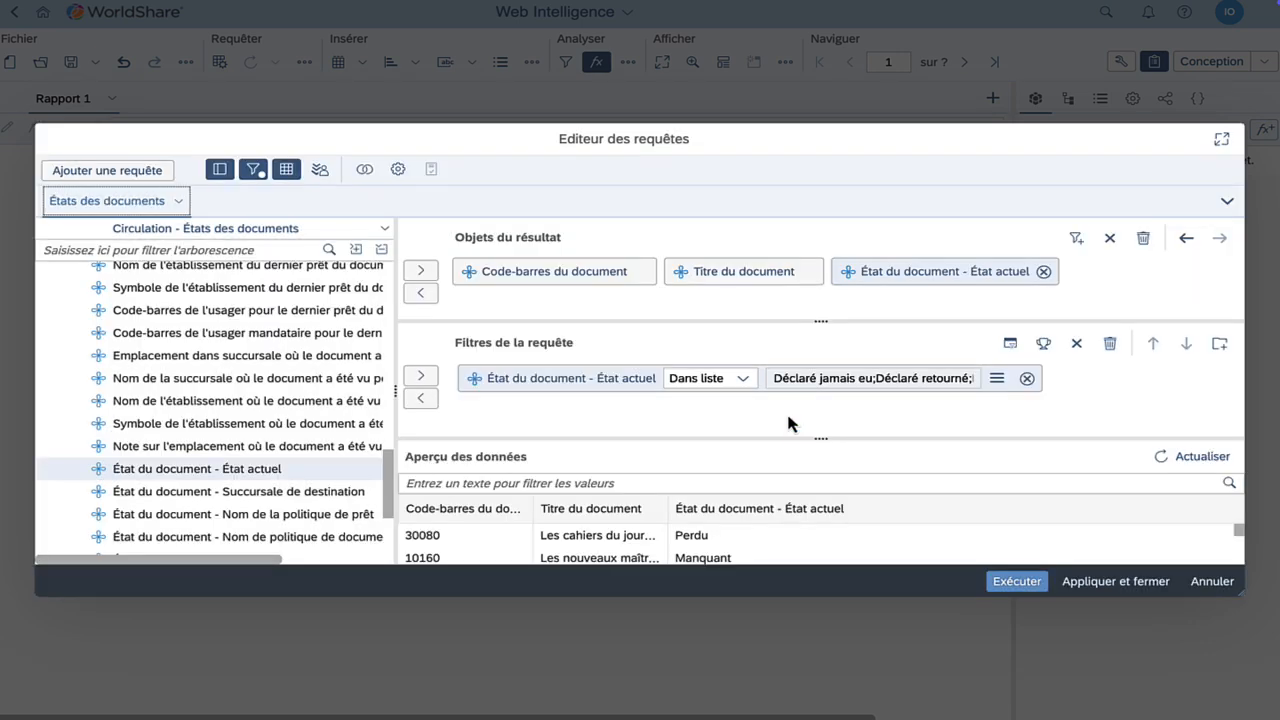
{"action": "left_click", "coordinate": [1015, 582]}
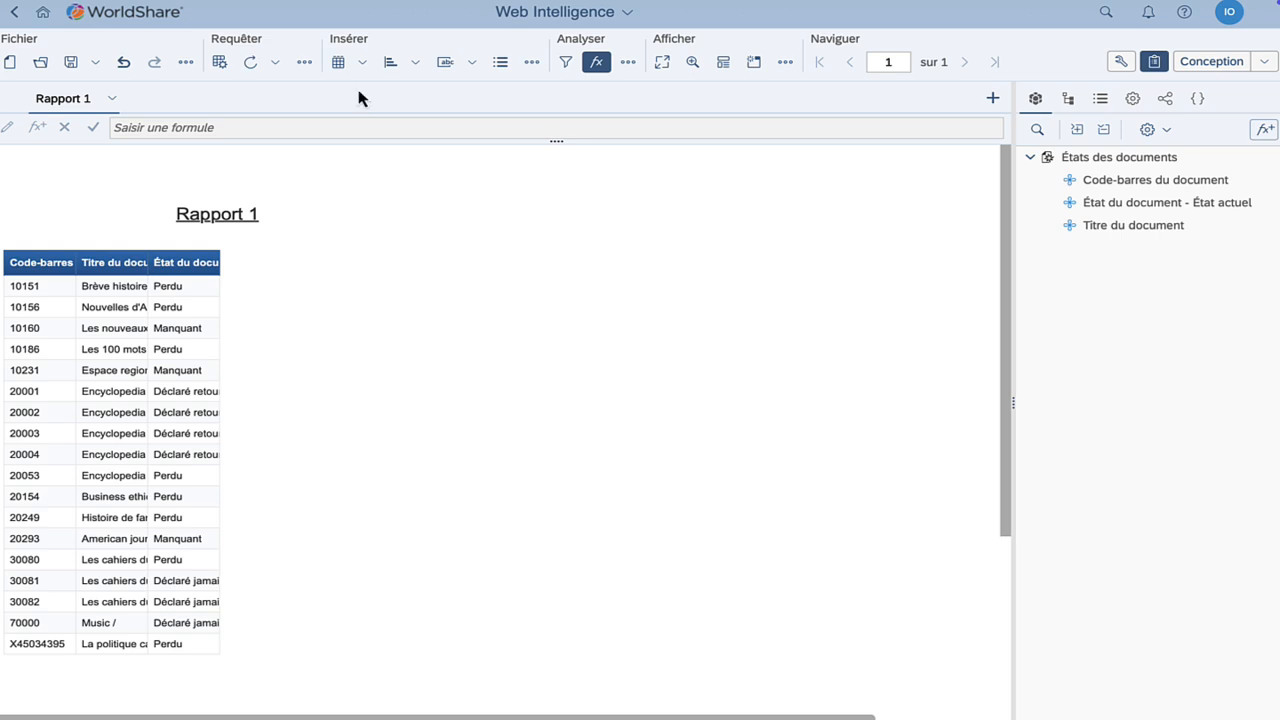
In the Query Editor, add a query using the Détails sur documents de NFL universe
{"action": "left_click", "coordinate": [219, 62]}
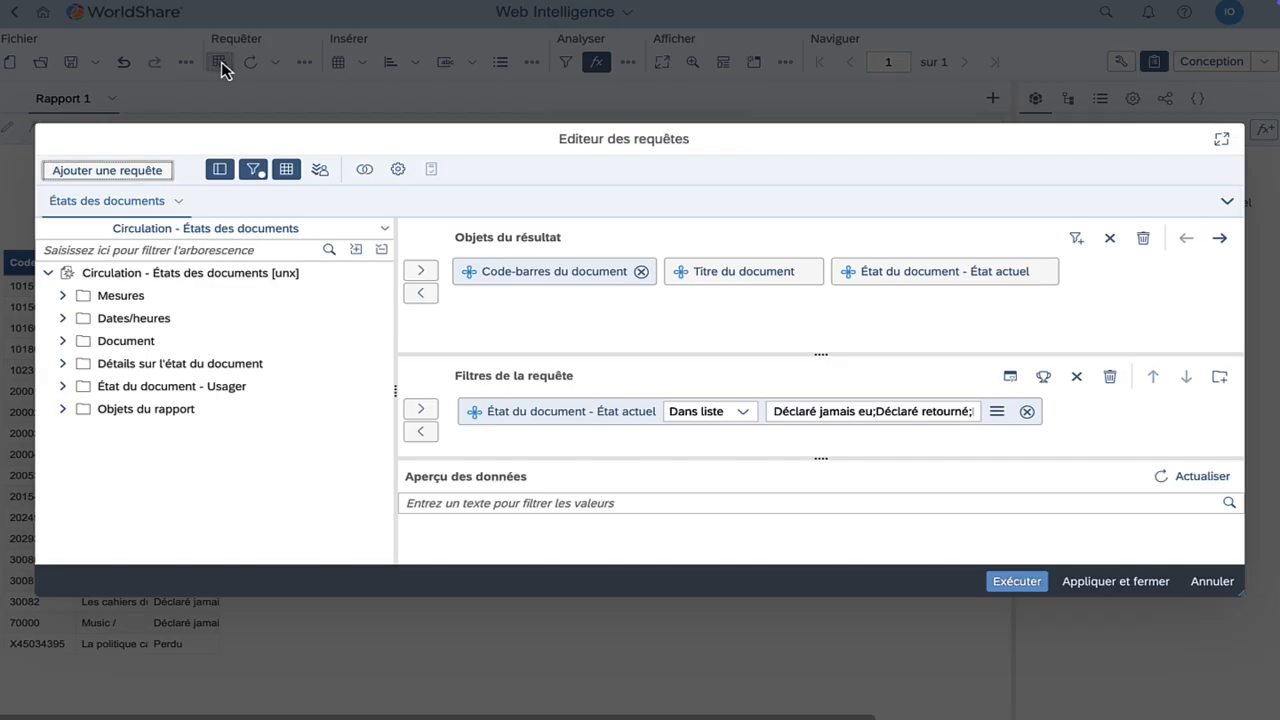
{"action": "left_click", "coordinate": [129, 172]}
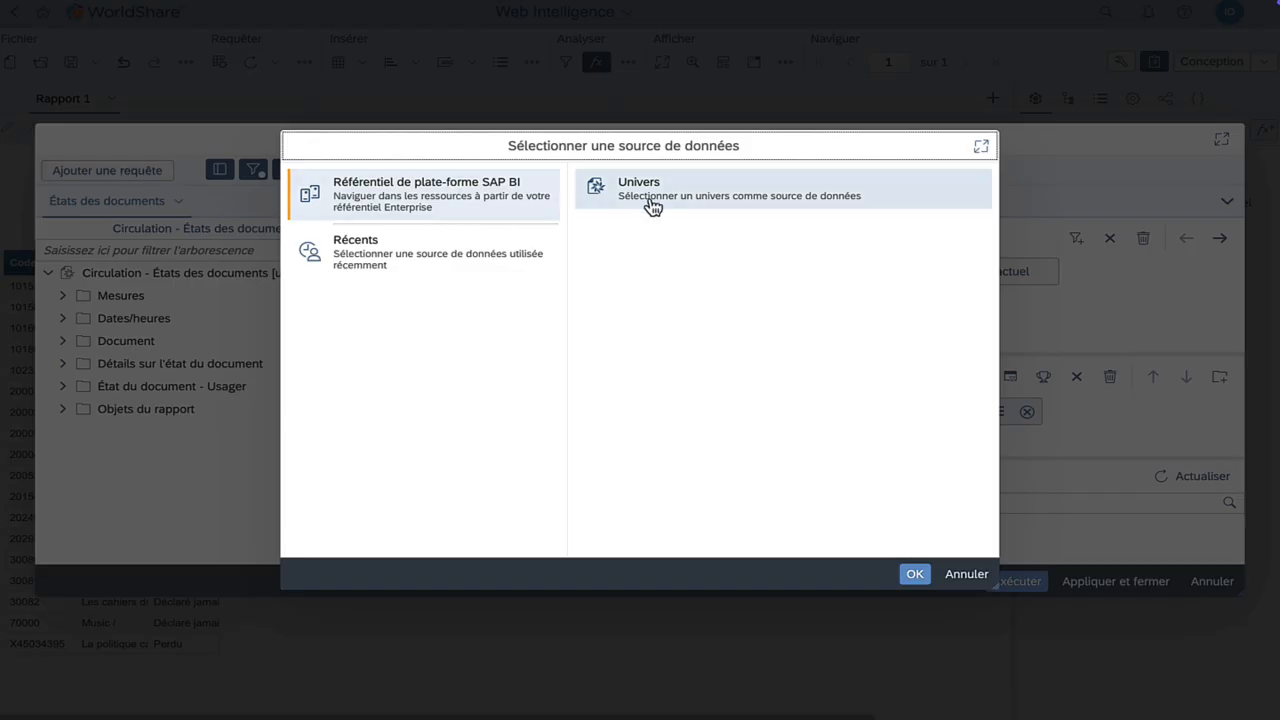
{"action": "left_click", "coordinate": [688, 198]}
{"action": "left_click", "coordinate": [912, 573]}
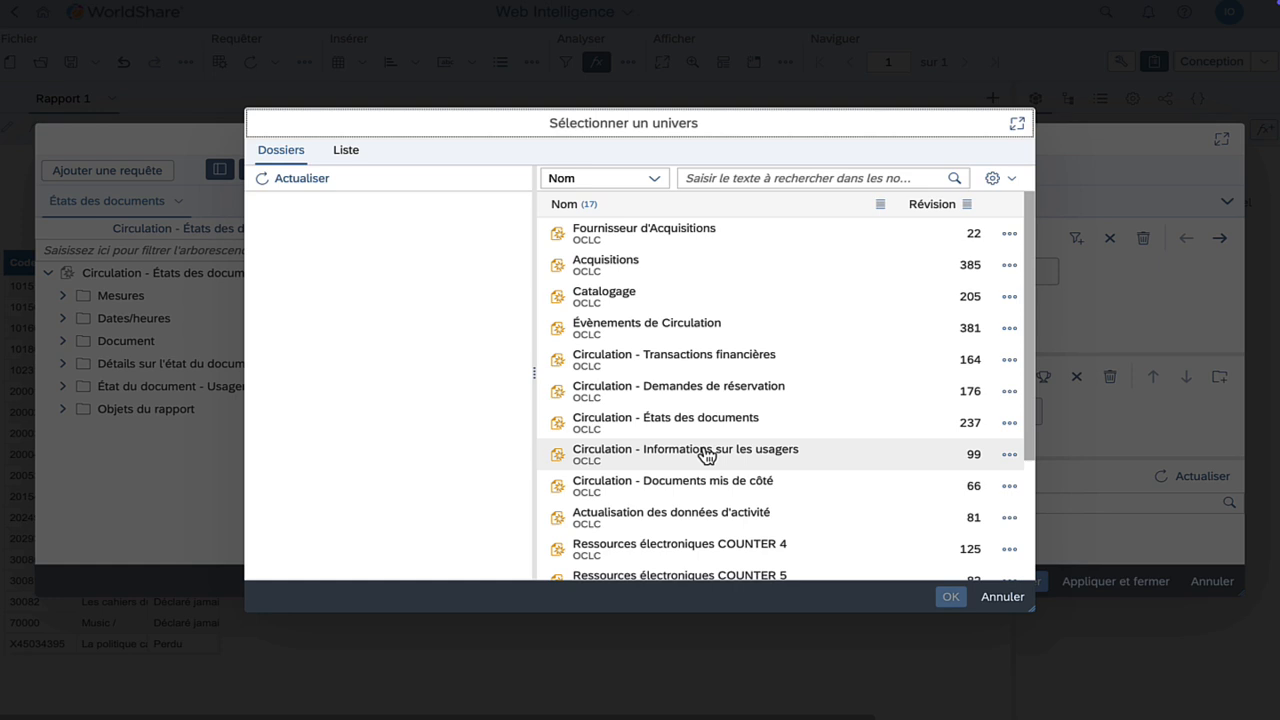
{"action": "scroll", "coordinate": [706, 455], "scroll_direction": "down", "scroll_amount": 3}
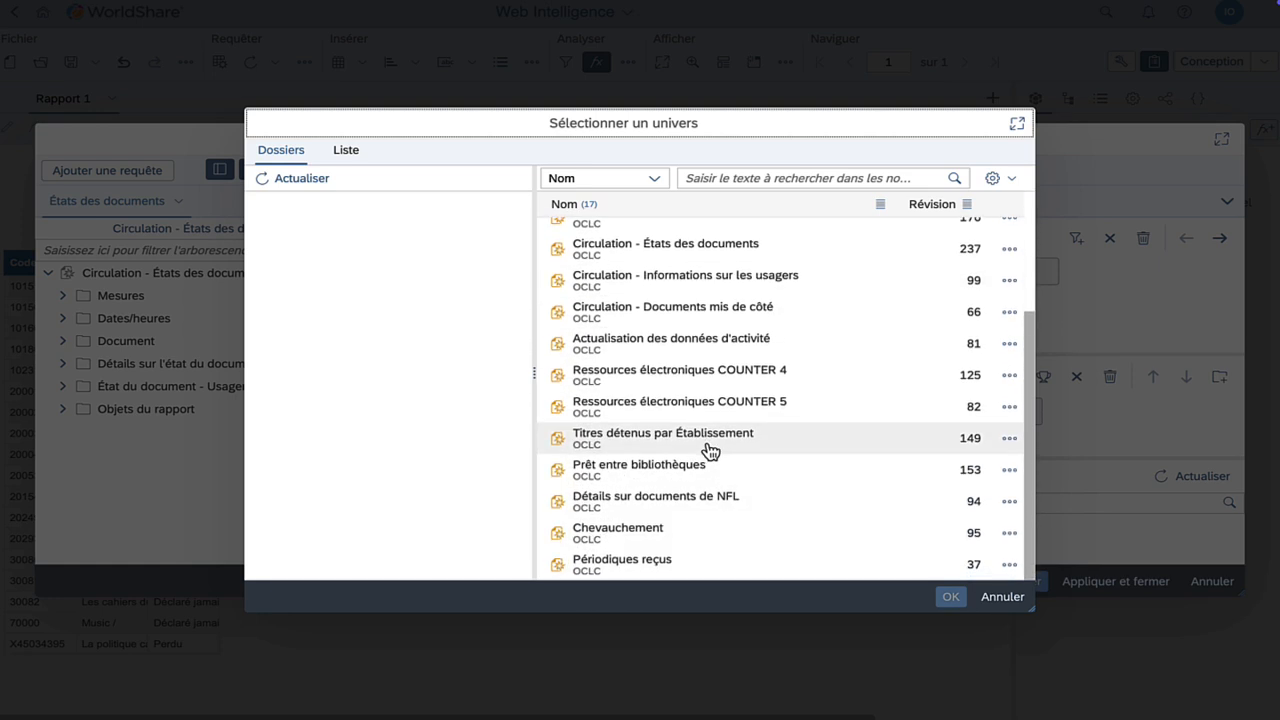
{"action": "left_click", "coordinate": [700, 502]}
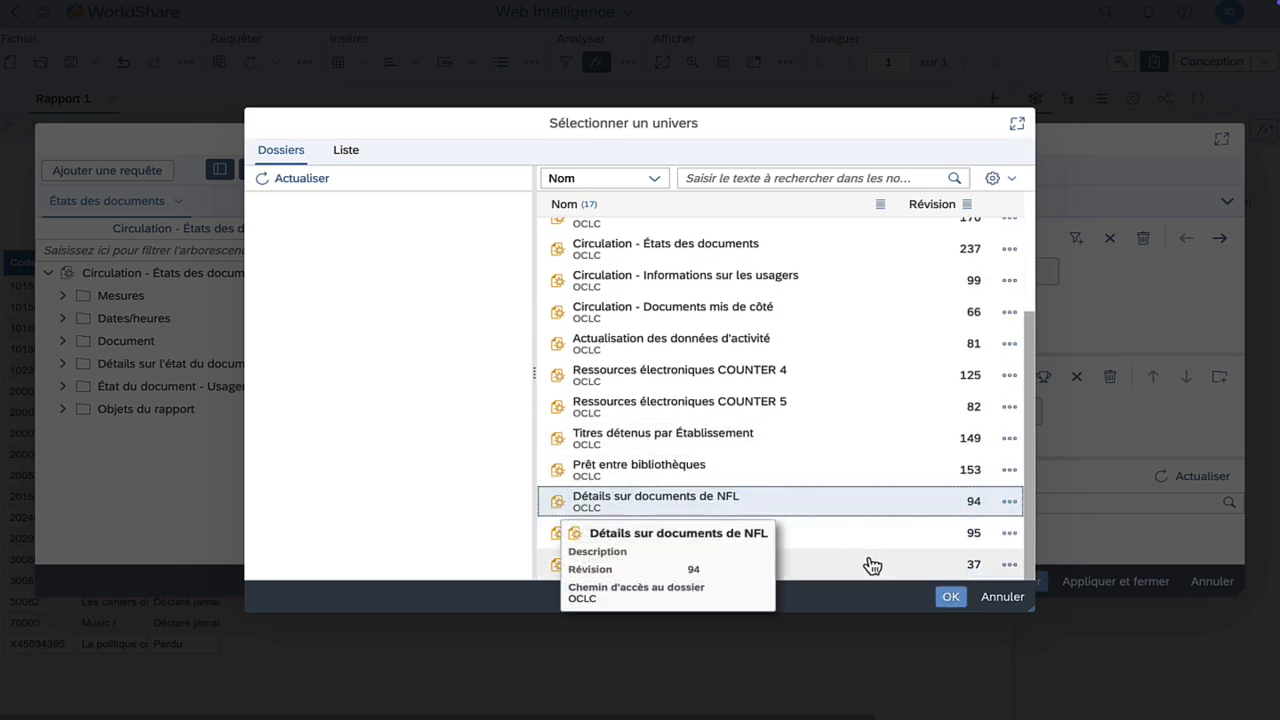
{"action": "left_click", "coordinate": [950, 596]}
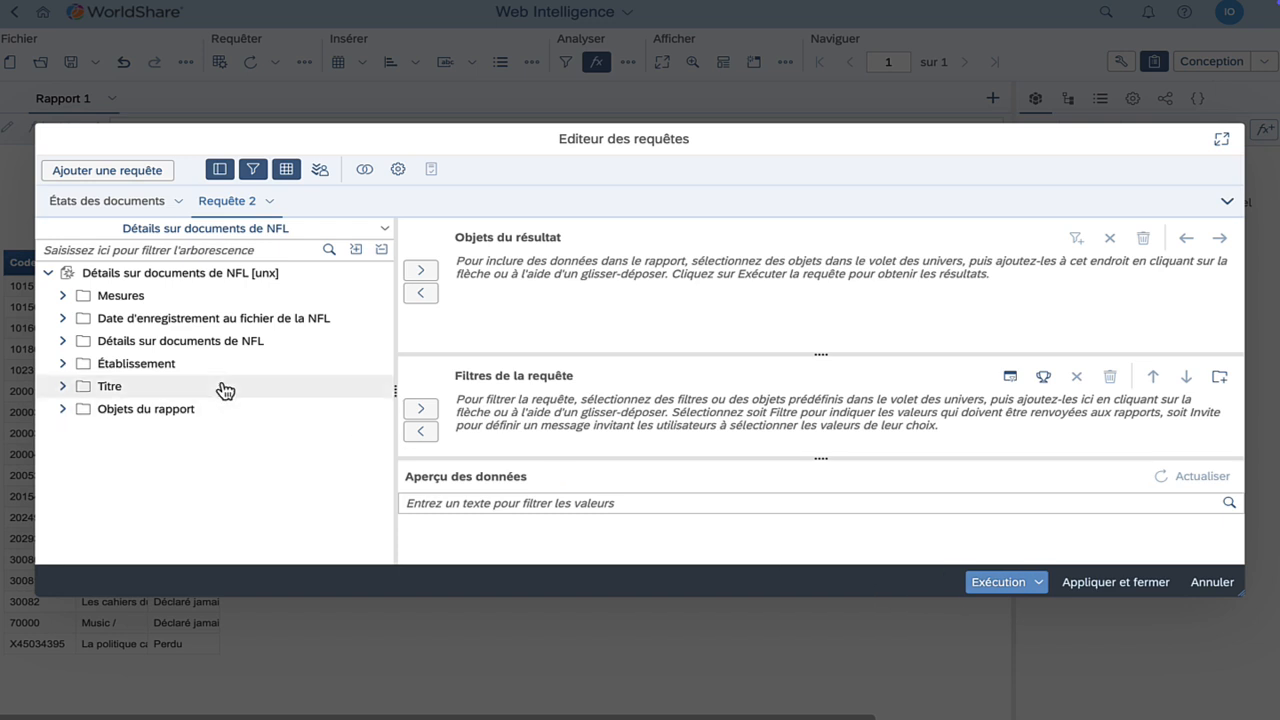
Expand Détails sur documents de NFL and add its barcode and Coût objects to the results
{"action": "left_click", "coordinate": [55, 340]}
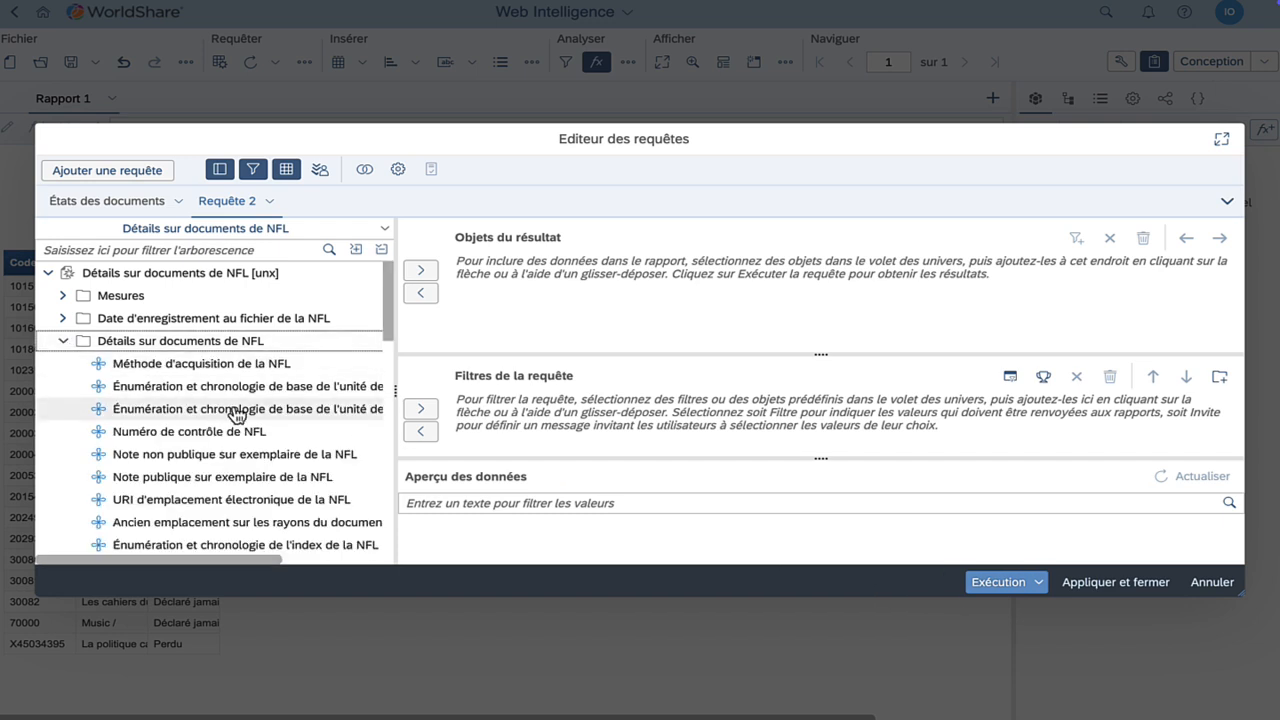
{"action": "scroll", "coordinate": [237, 415], "scroll_direction": "down", "scroll_amount": 4}
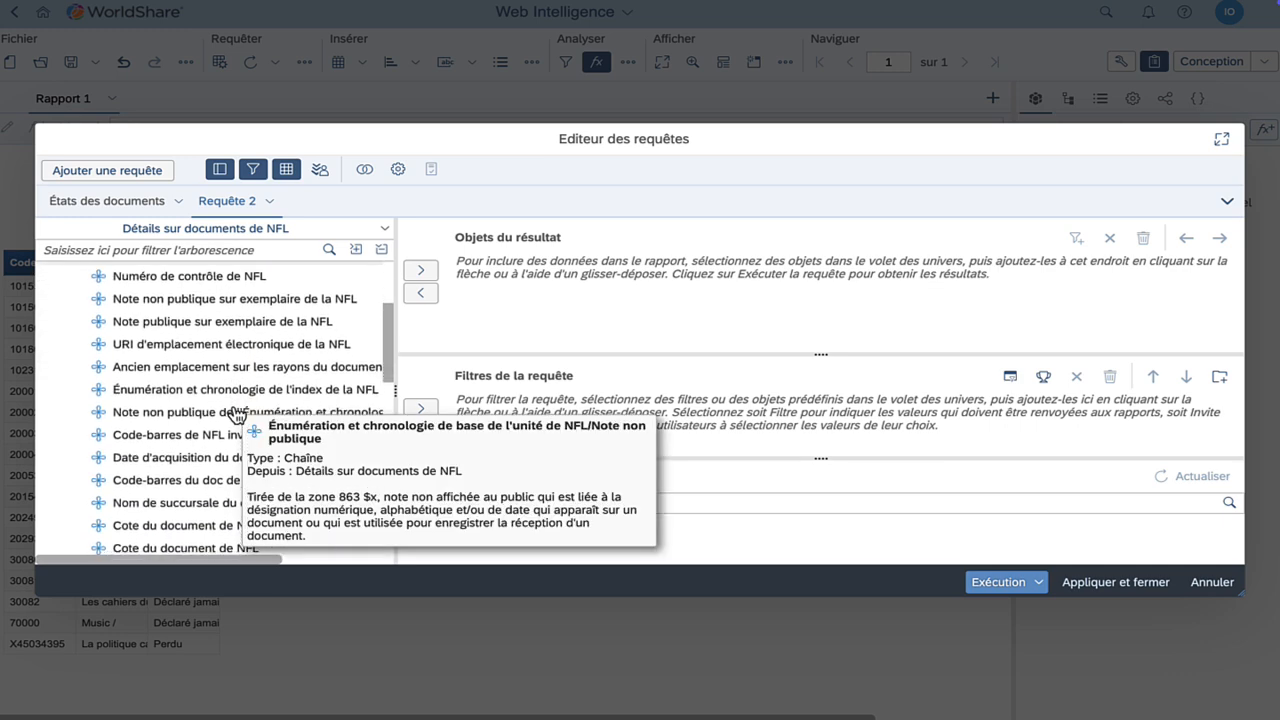
{"action": "scroll", "coordinate": [237, 415], "scroll_direction": "down", "scroll_amount": 1}
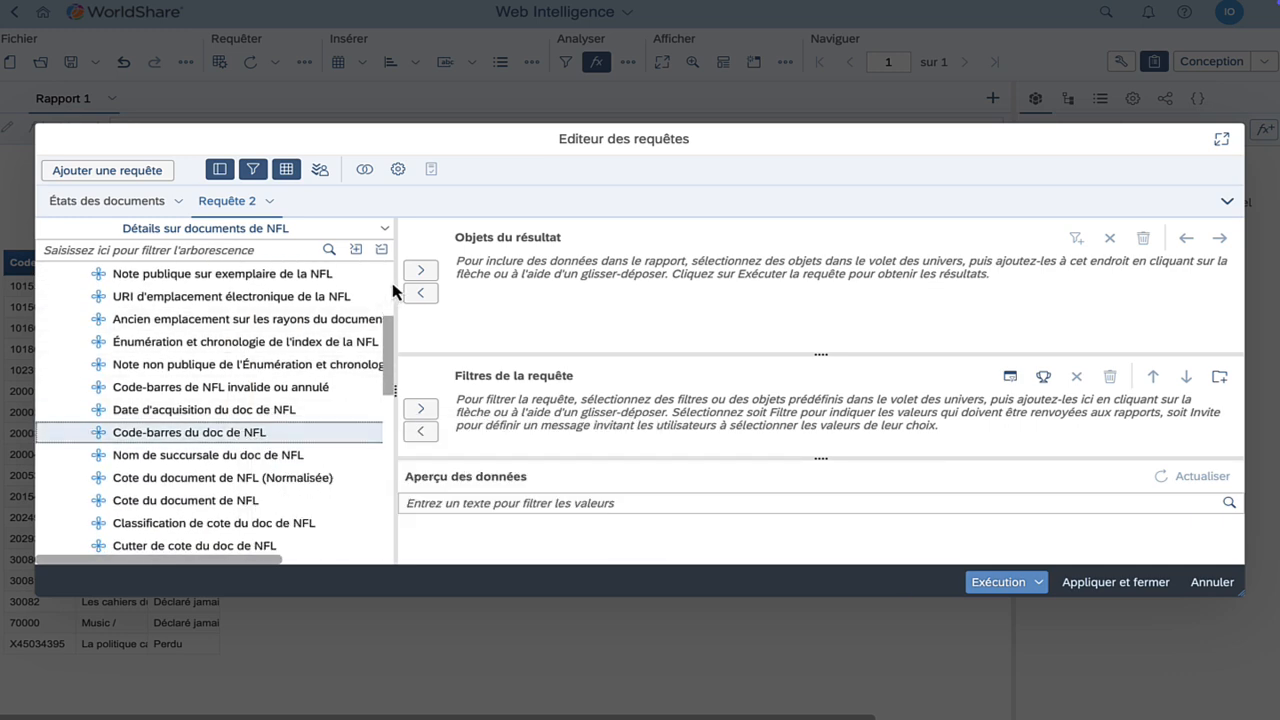
{"action": "left_click", "coordinate": [419, 273]}
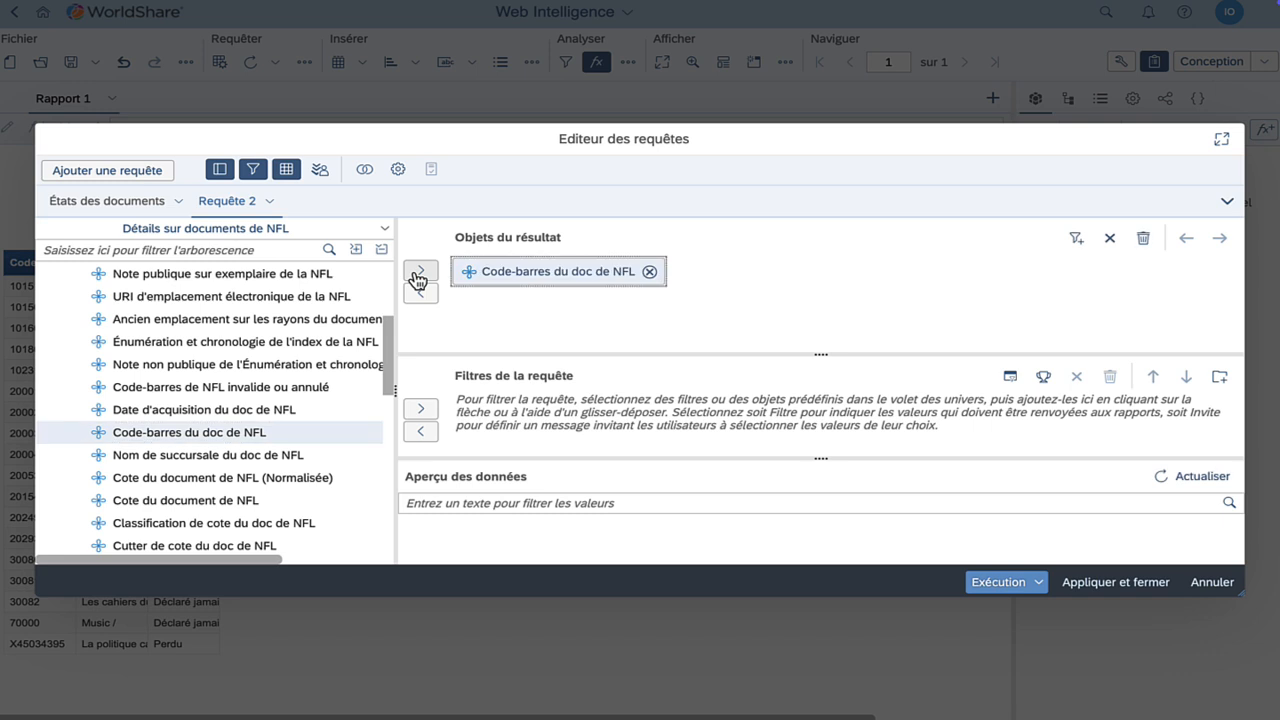
{"action": "scroll", "coordinate": [223, 391], "scroll_direction": "down", "scroll_amount": 3}
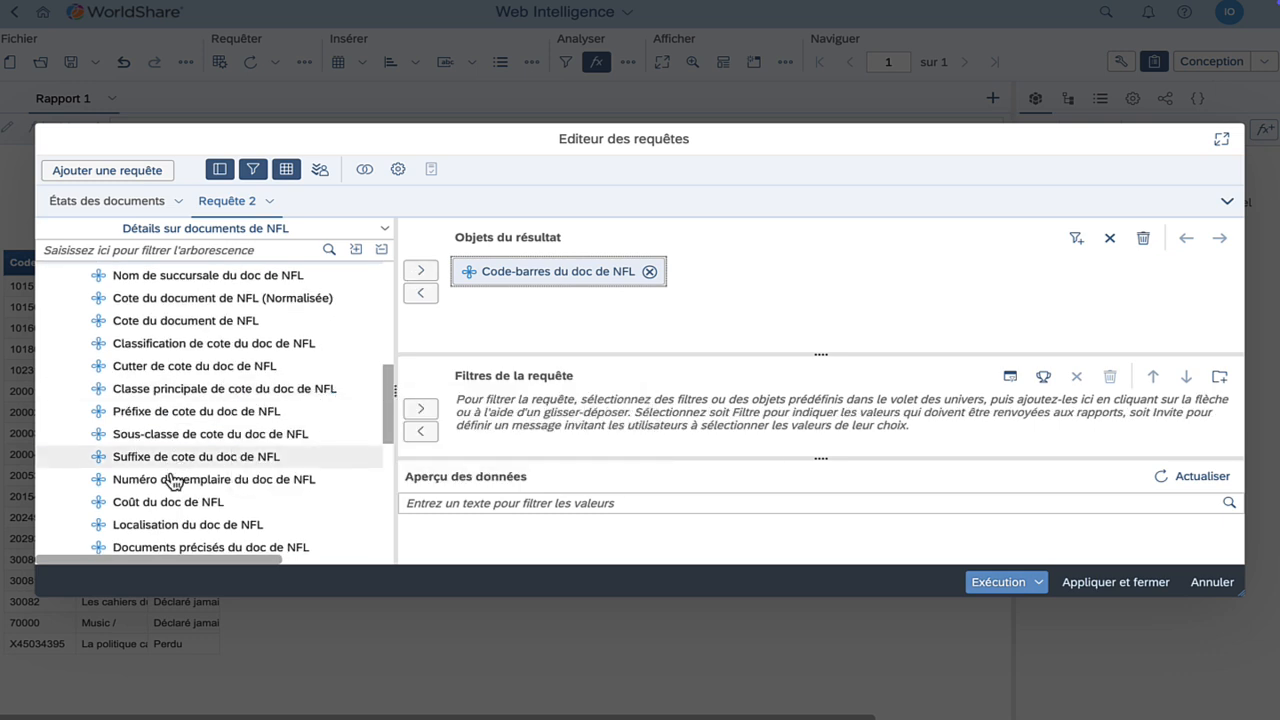
{"action": "left_click", "coordinate": [194, 510]}
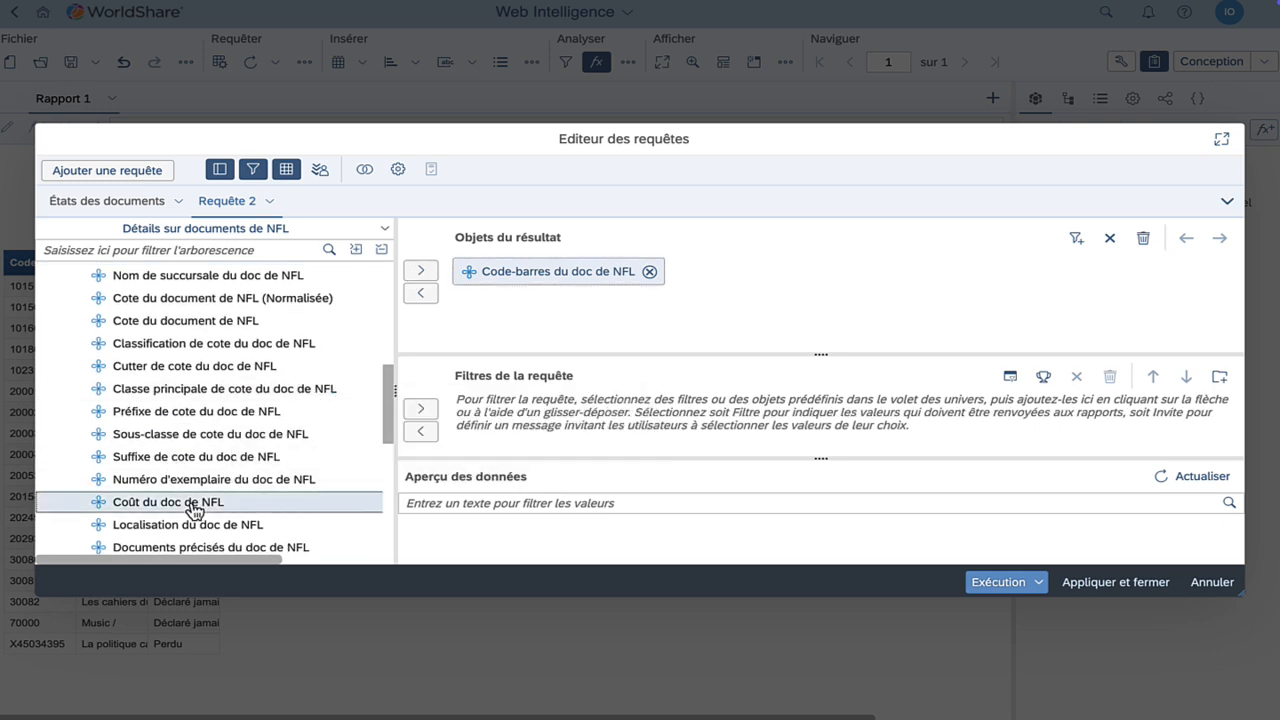
{"action": "left_click", "coordinate": [421, 273]}
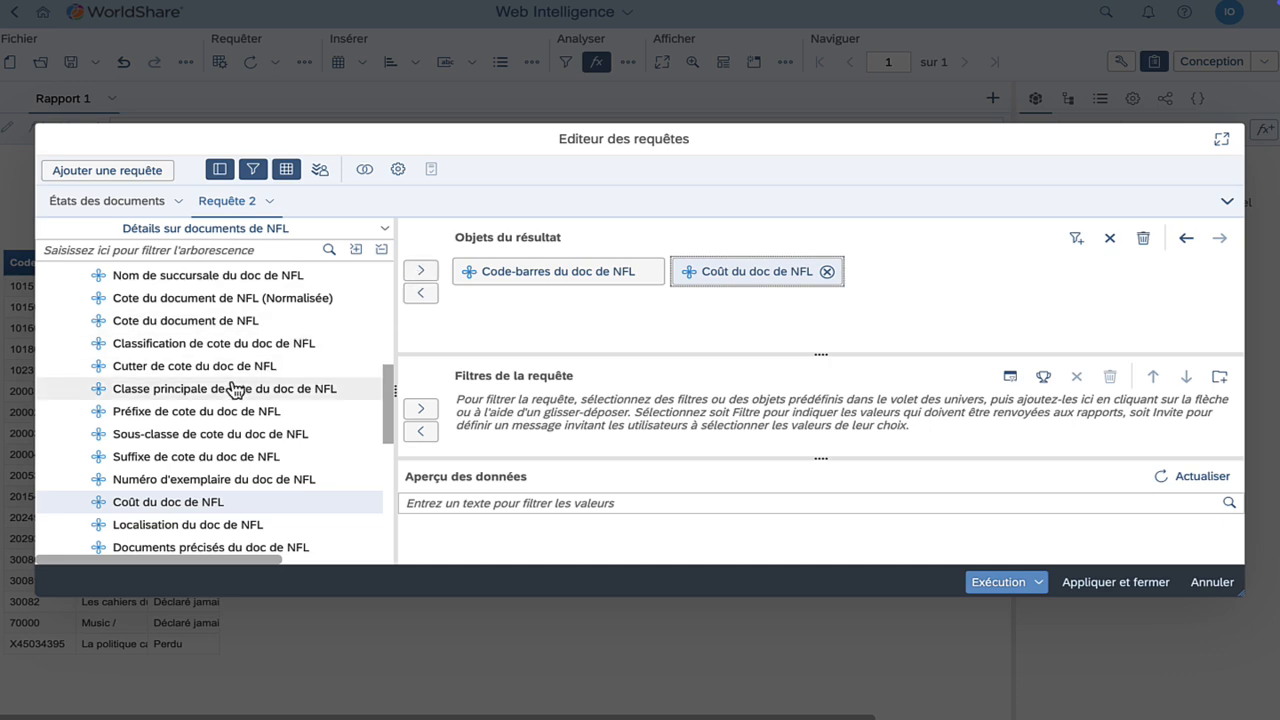
{"action": "scroll", "coordinate": [234, 389], "scroll_direction": "up", "scroll_amount": 3}
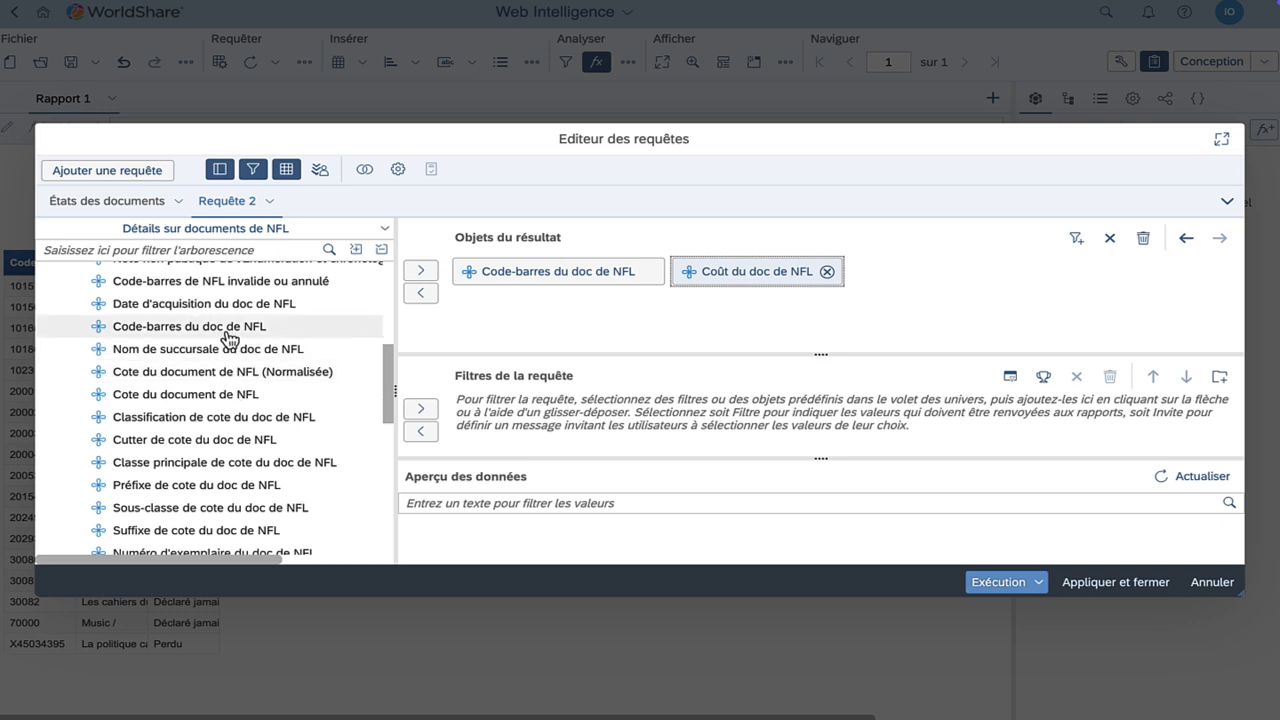
Filter Code-barres du doc de NFL on États des documents' Code-barres du document, then refresh the preview
{"action": "left_click", "coordinate": [231, 328]}
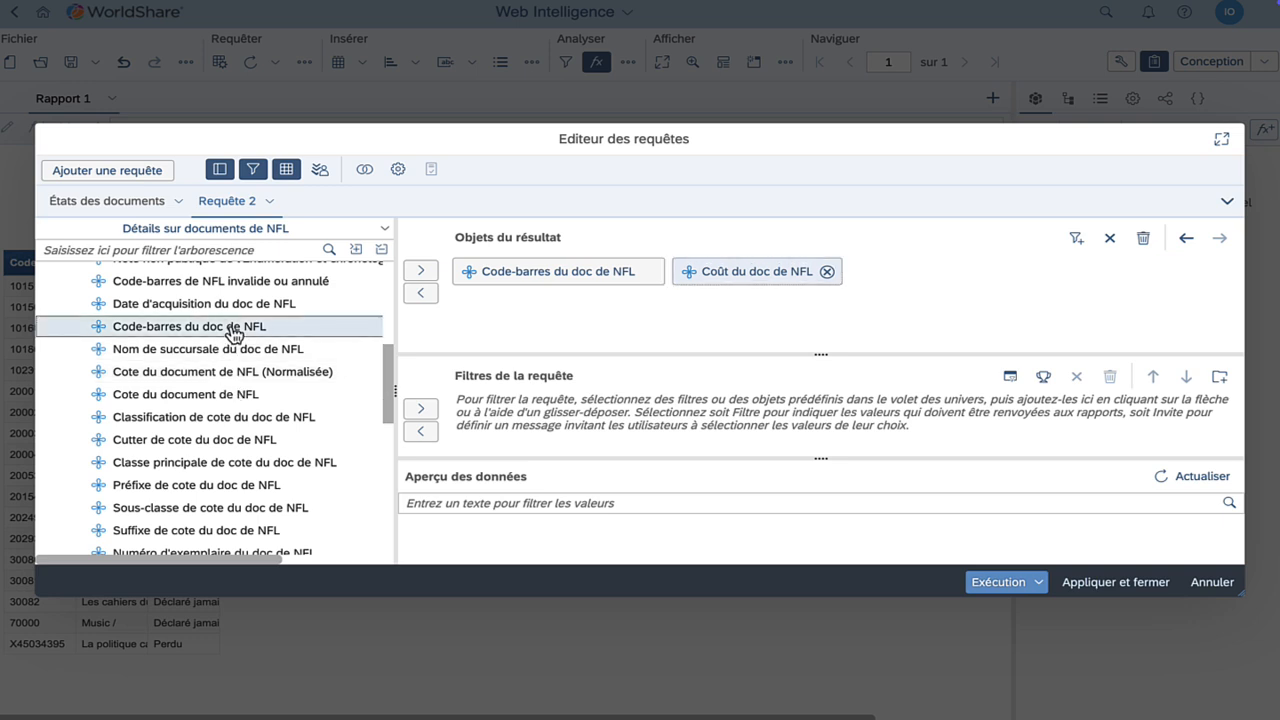
{"action": "left_click", "coordinate": [421, 409]}
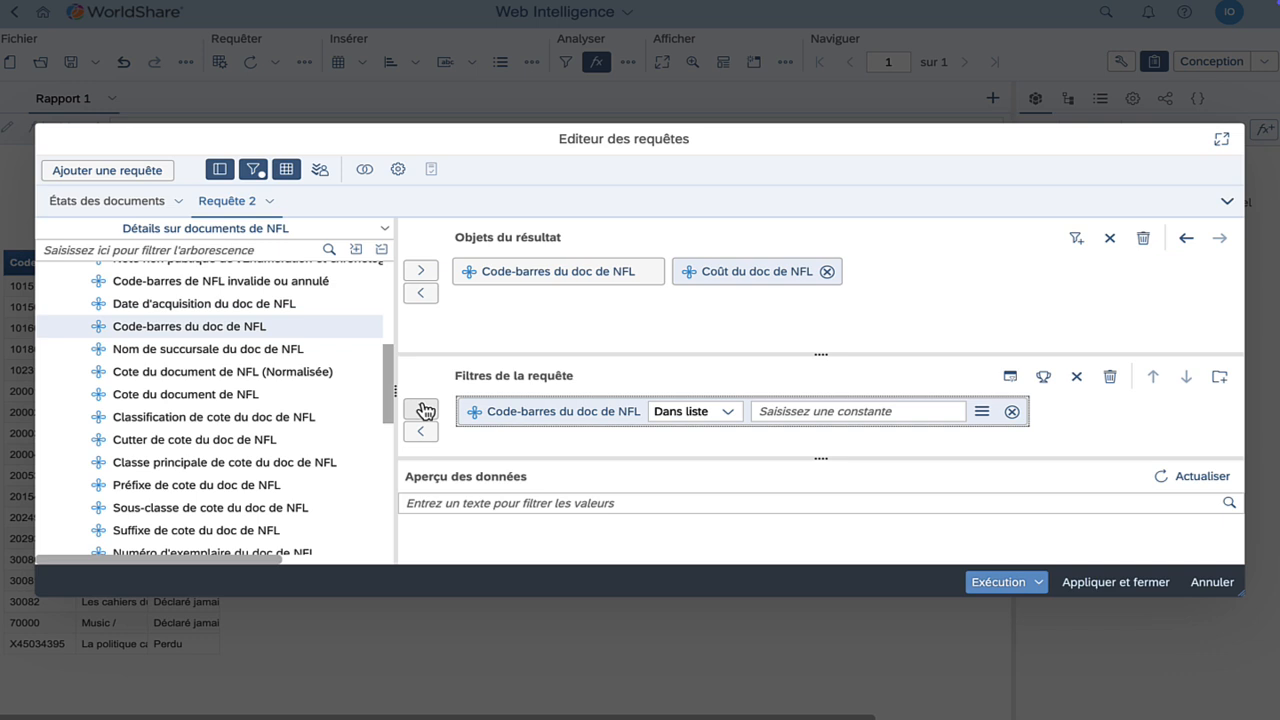
{"action": "left_click", "coordinate": [982, 412]}
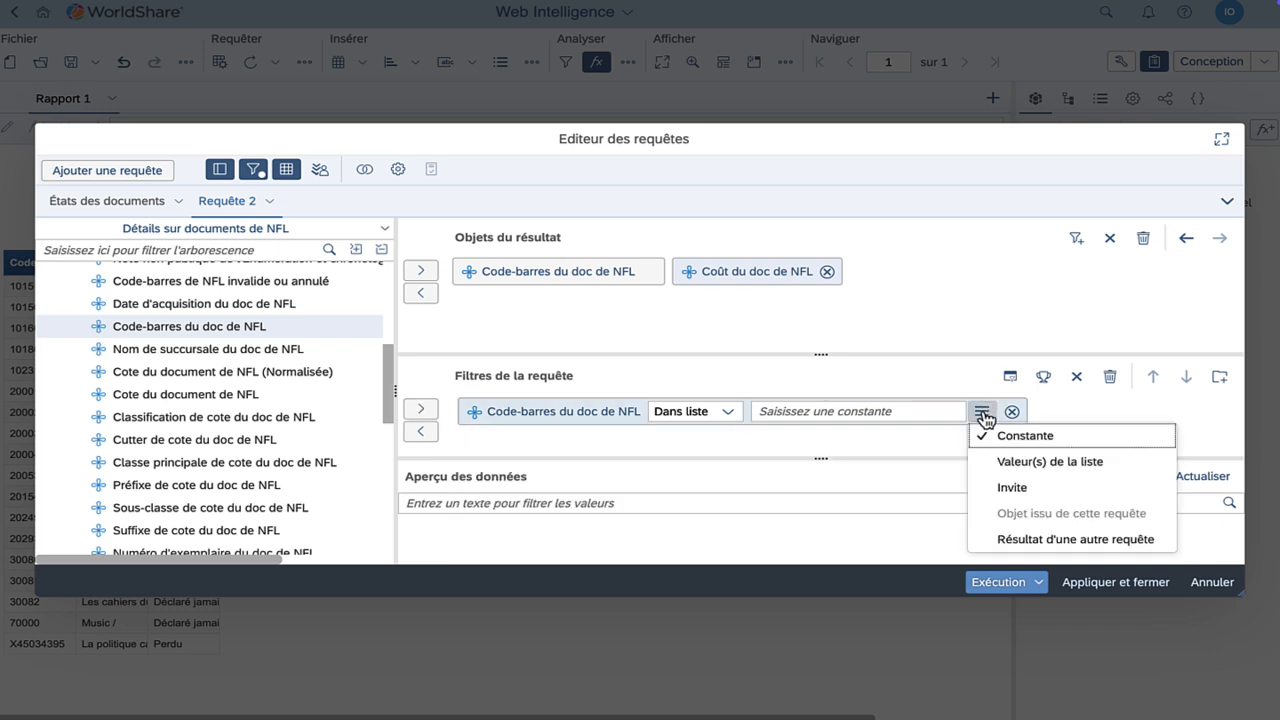
{"action": "left_click", "coordinate": [1012, 539]}
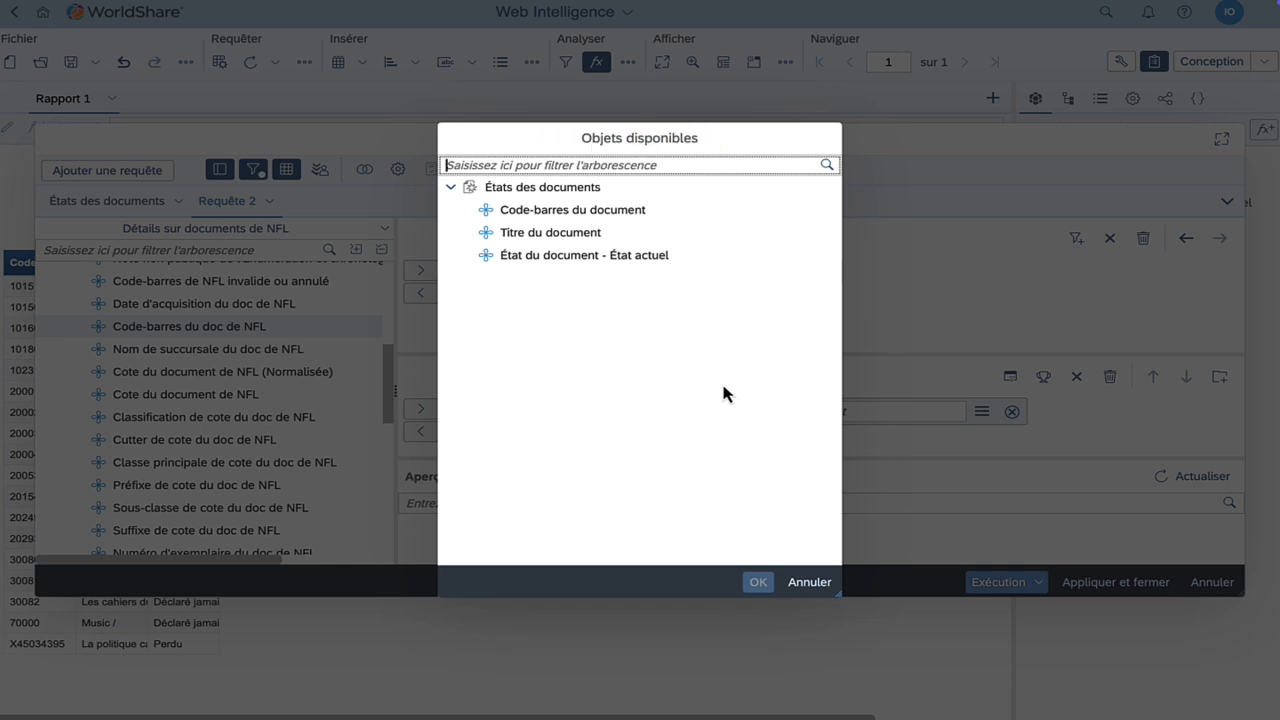
{"action": "left_click", "coordinate": [612, 214]}
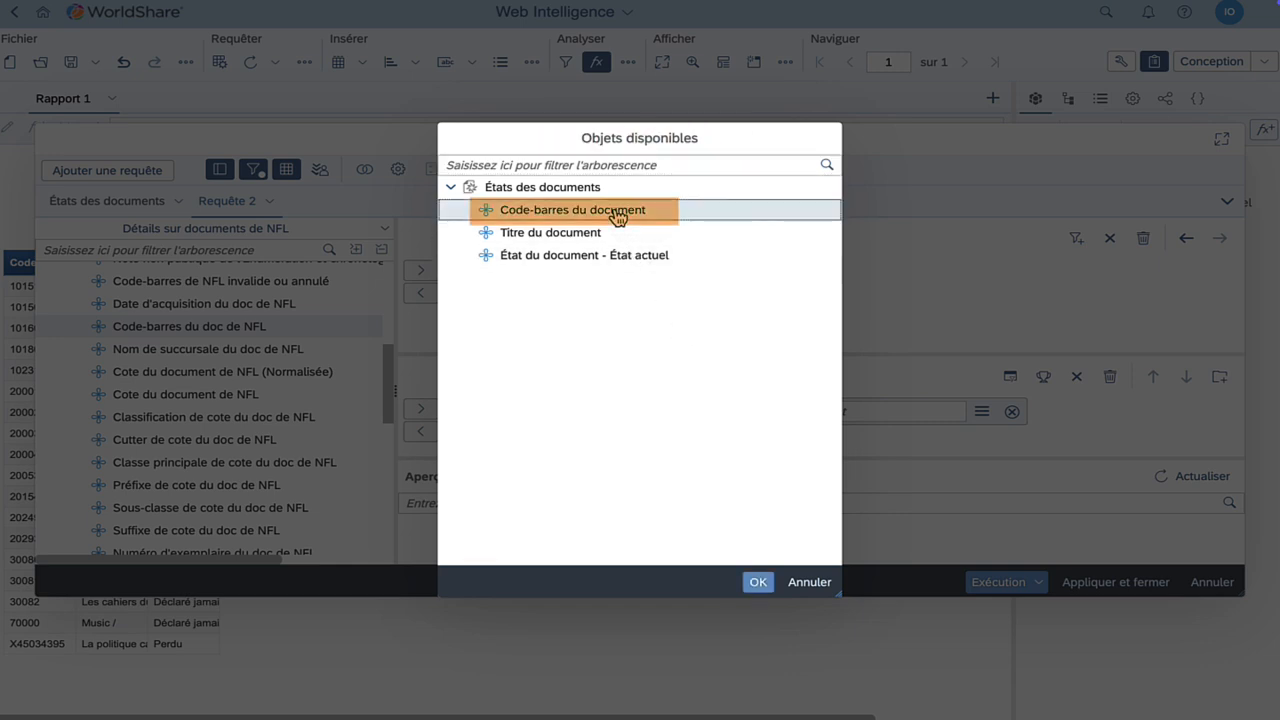
{"action": "left_click", "coordinate": [758, 582]}
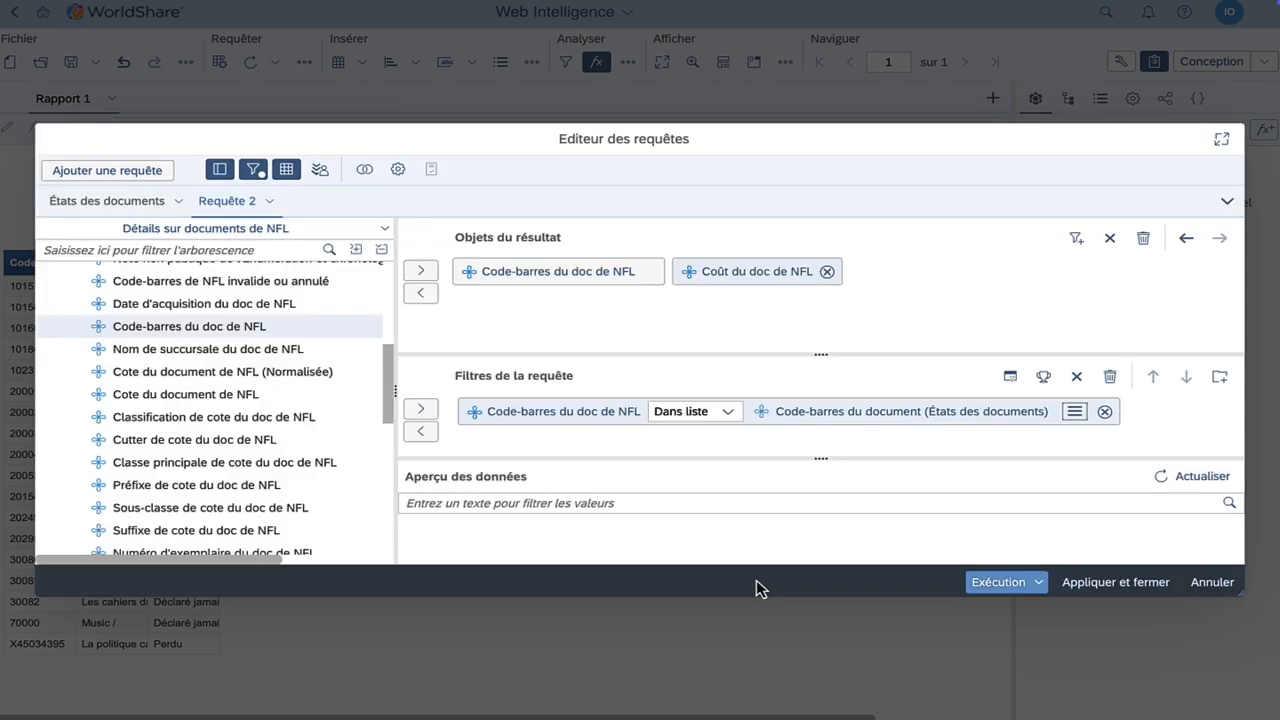
{"action": "left_click", "coordinate": [1205, 476]}
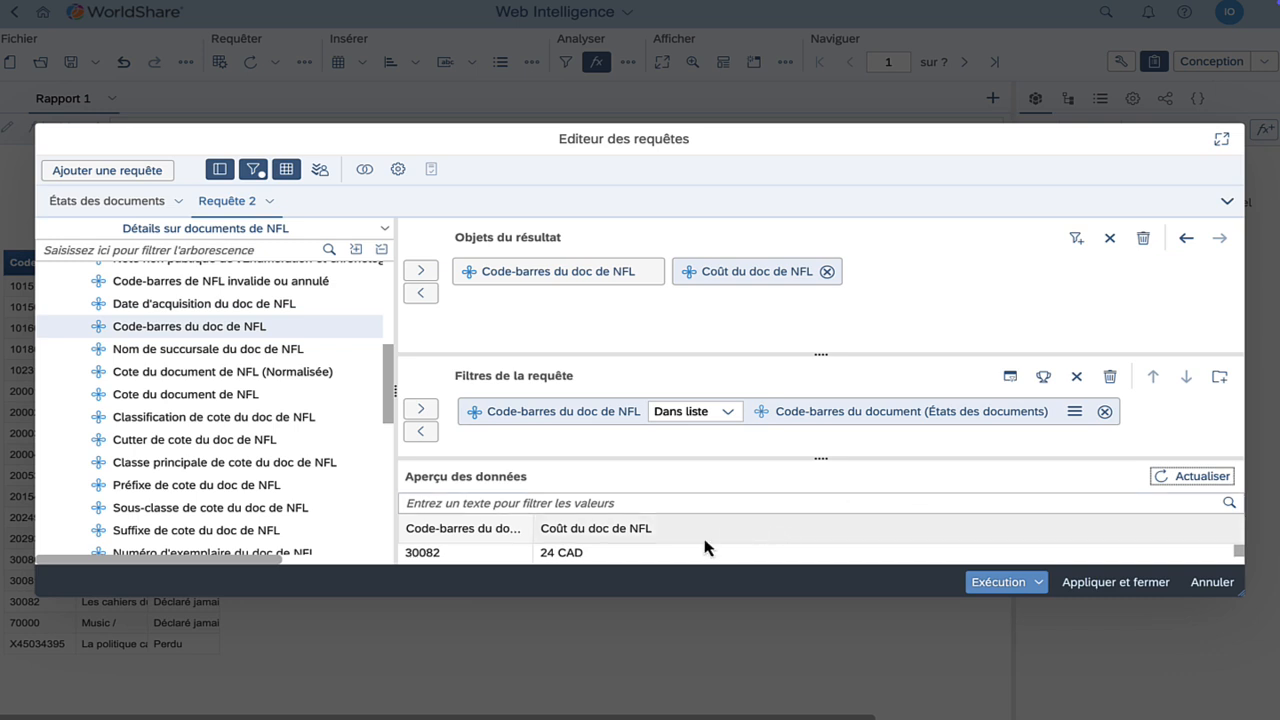
Rename Requête 2 to Détail sur documents de NFL
{"action": "left_click", "coordinate": [269, 201]}
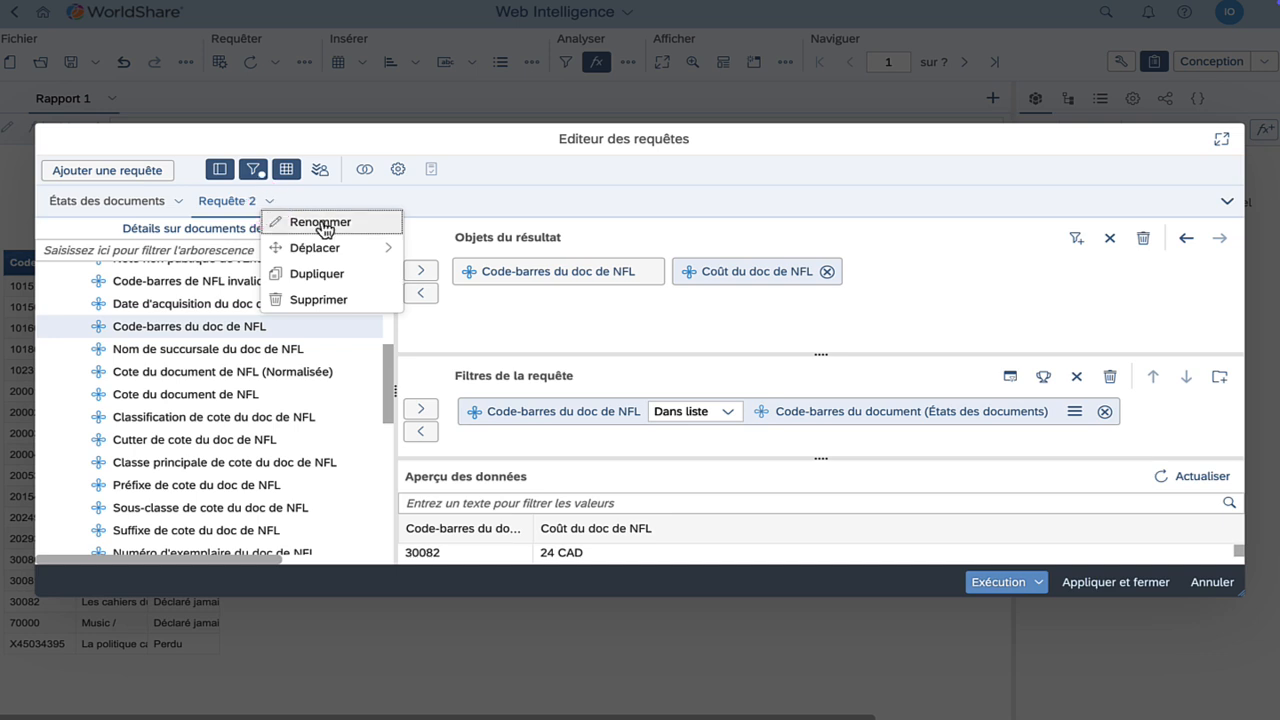
{"action": "left_click", "coordinate": [322, 222]}
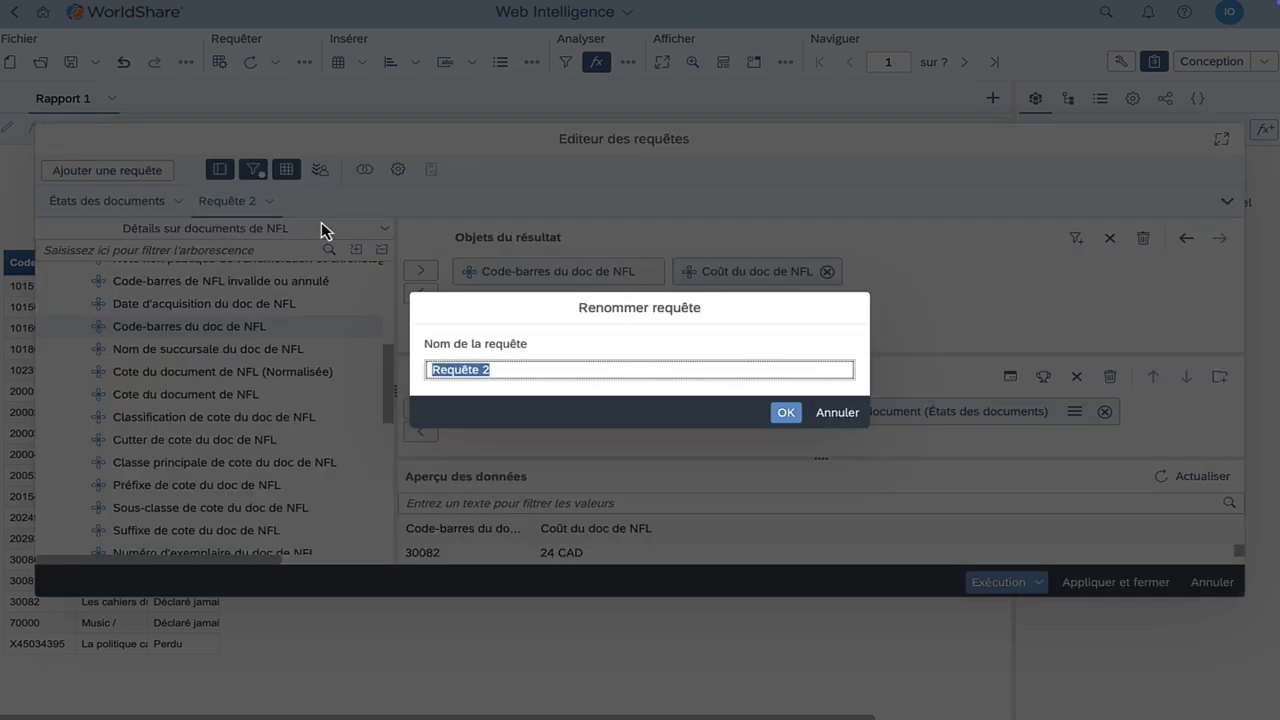
{"action": "type", "text": "Détail sur documents de NFL"}
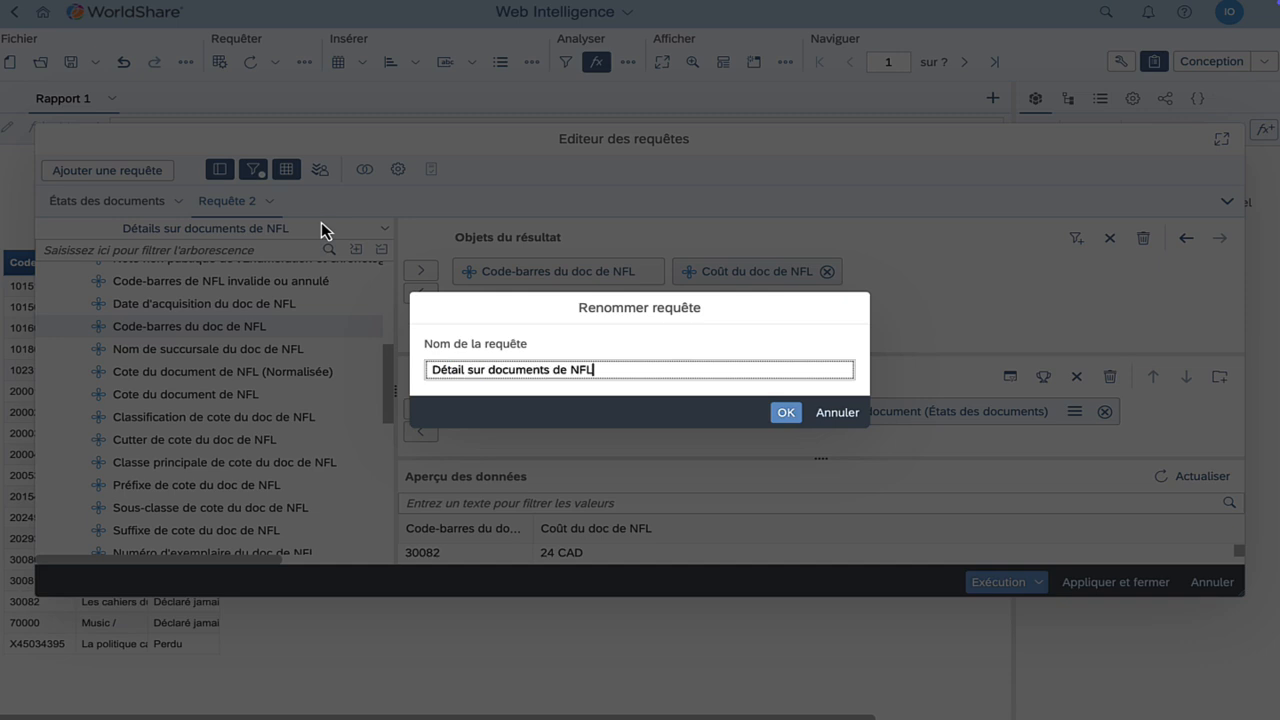
{"action": "left_click", "coordinate": [786, 413]}
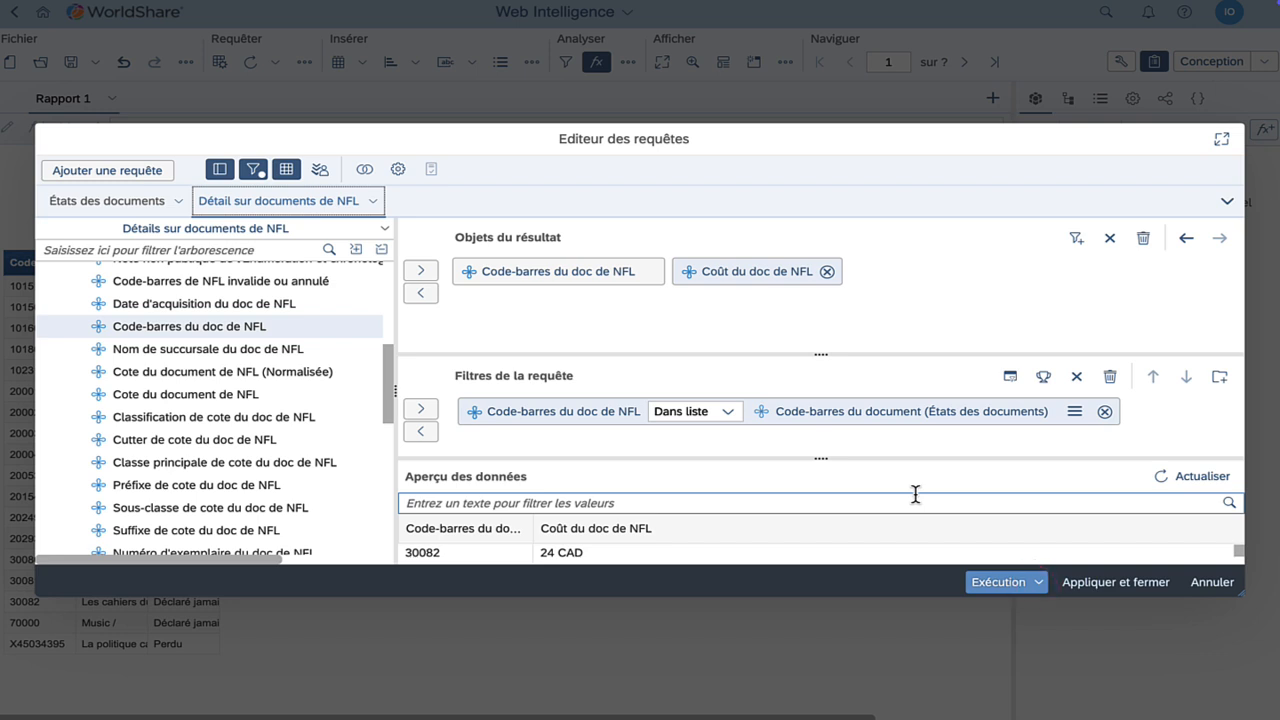
{"action": "left_click", "coordinate": [1039, 583]}
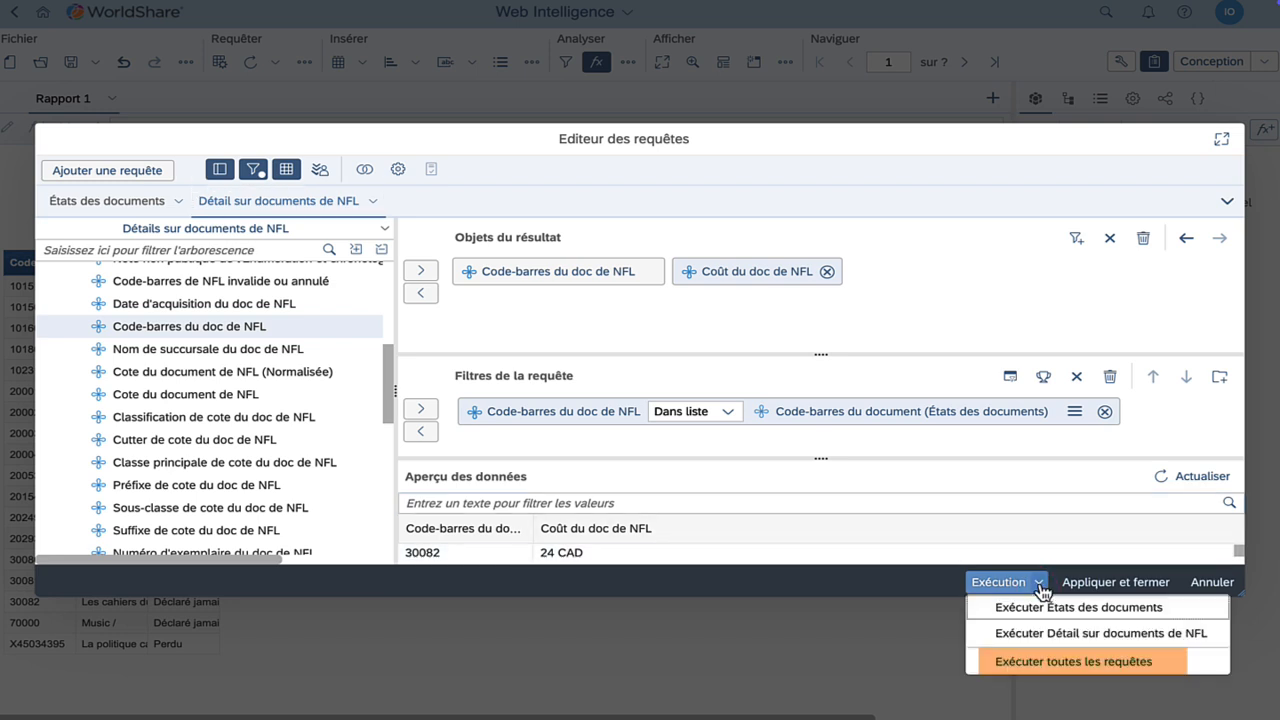
Execute all queries, including the new results in the document without generating a table
{"action": "left_click", "coordinate": [1028, 662]}
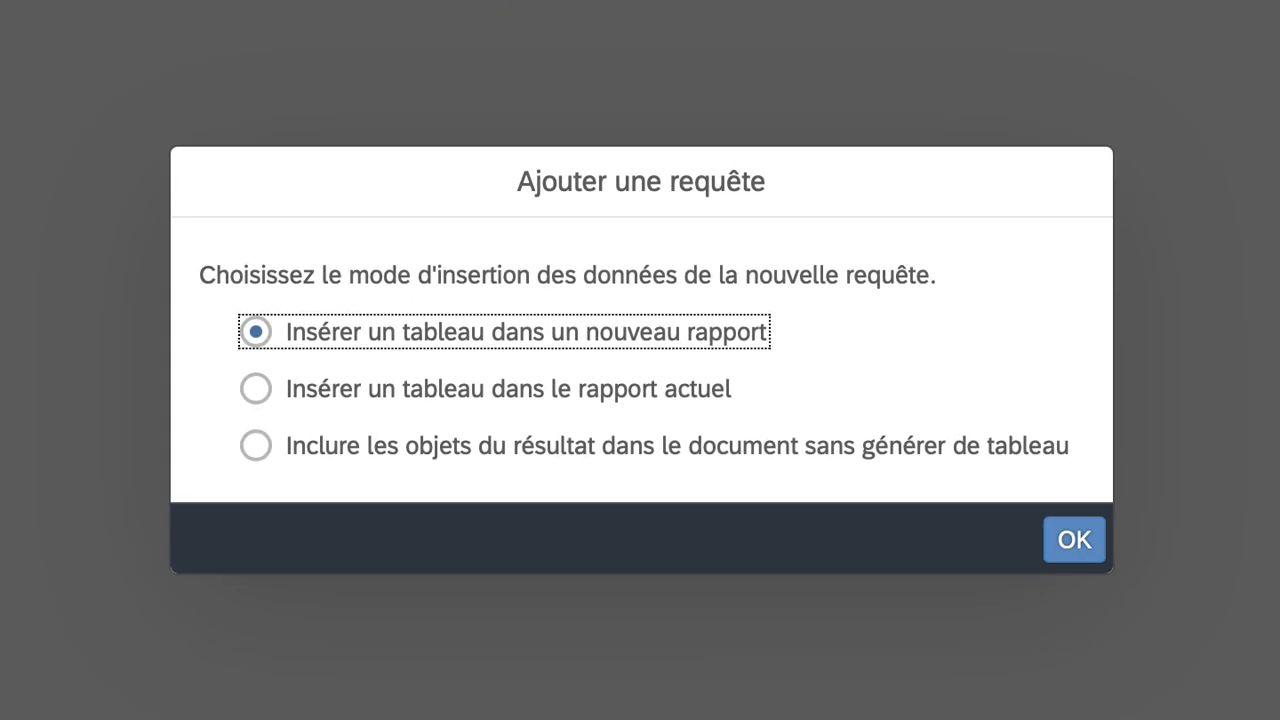
{"action": "left_click", "coordinate": [433, 446]}
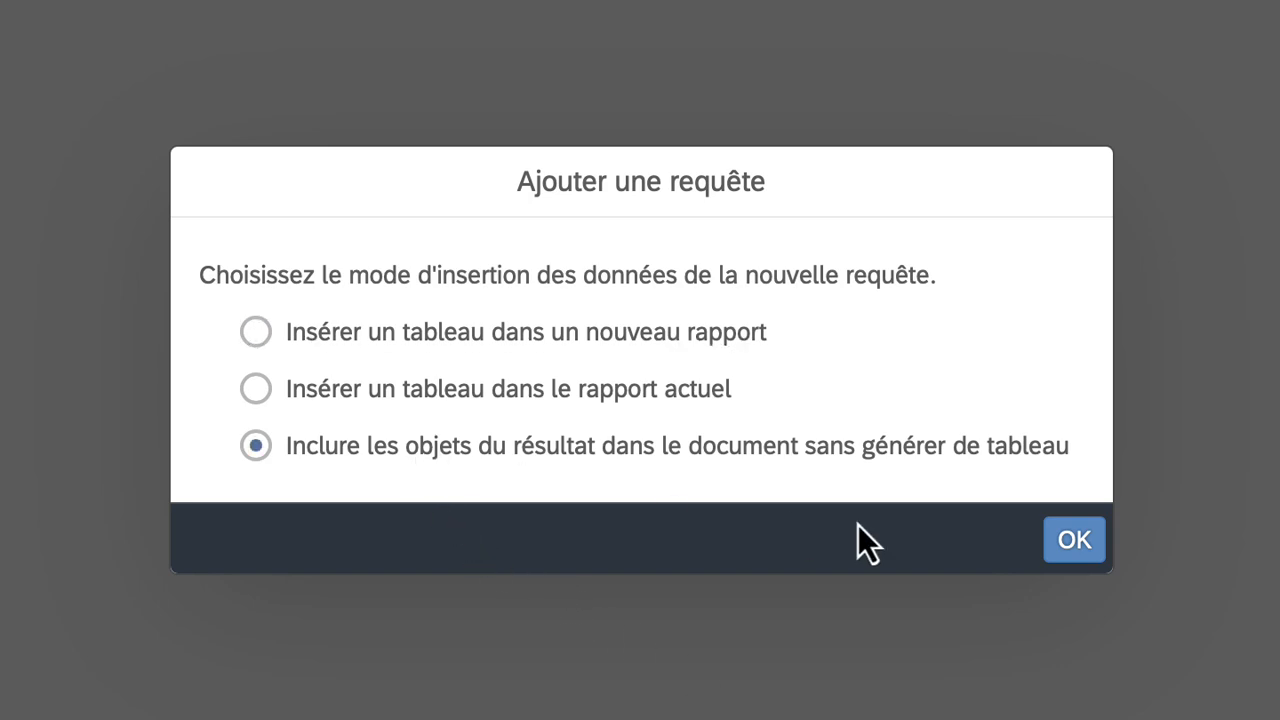
{"action": "left_click", "coordinate": [1074, 540]}
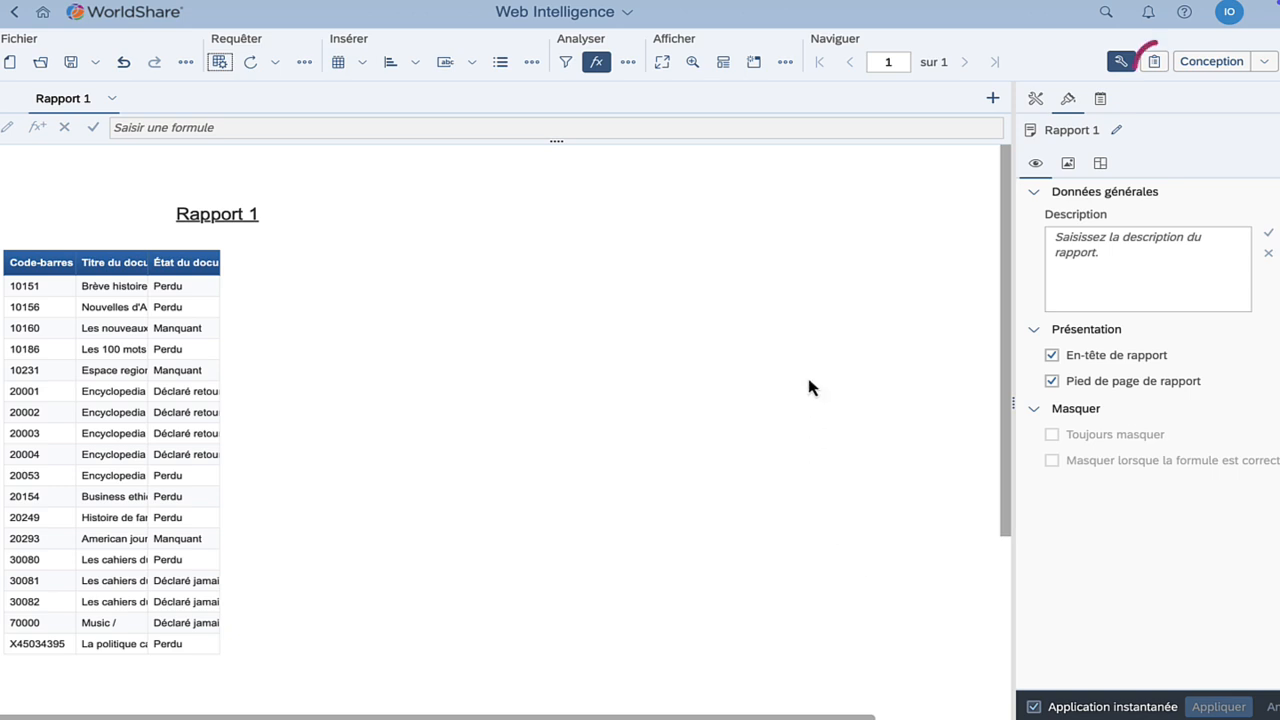
{"action": "left_click", "coordinate": [1154, 61]}
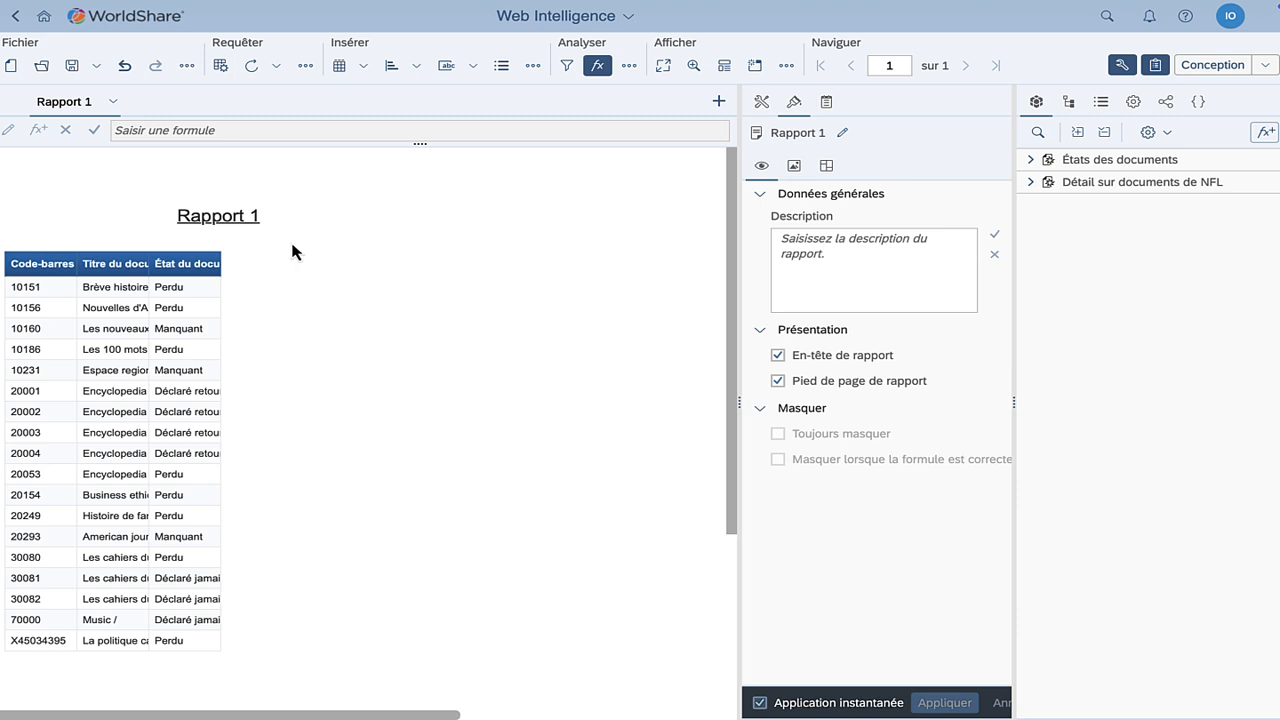
Expand États des documents and Détail sur documents de NFL, then bring up the options for Code-barres du doc de NFL
{"action": "left_click", "coordinate": [1031, 160]}
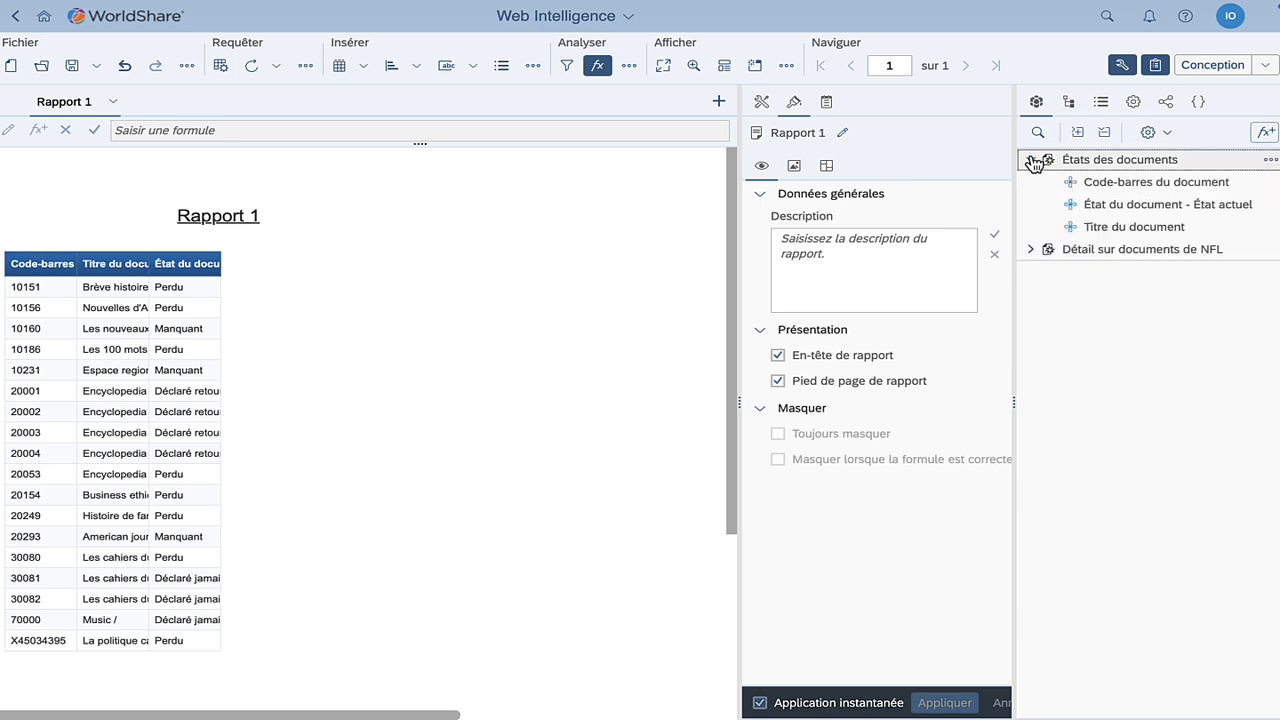
{"action": "left_click", "coordinate": [1123, 184]}
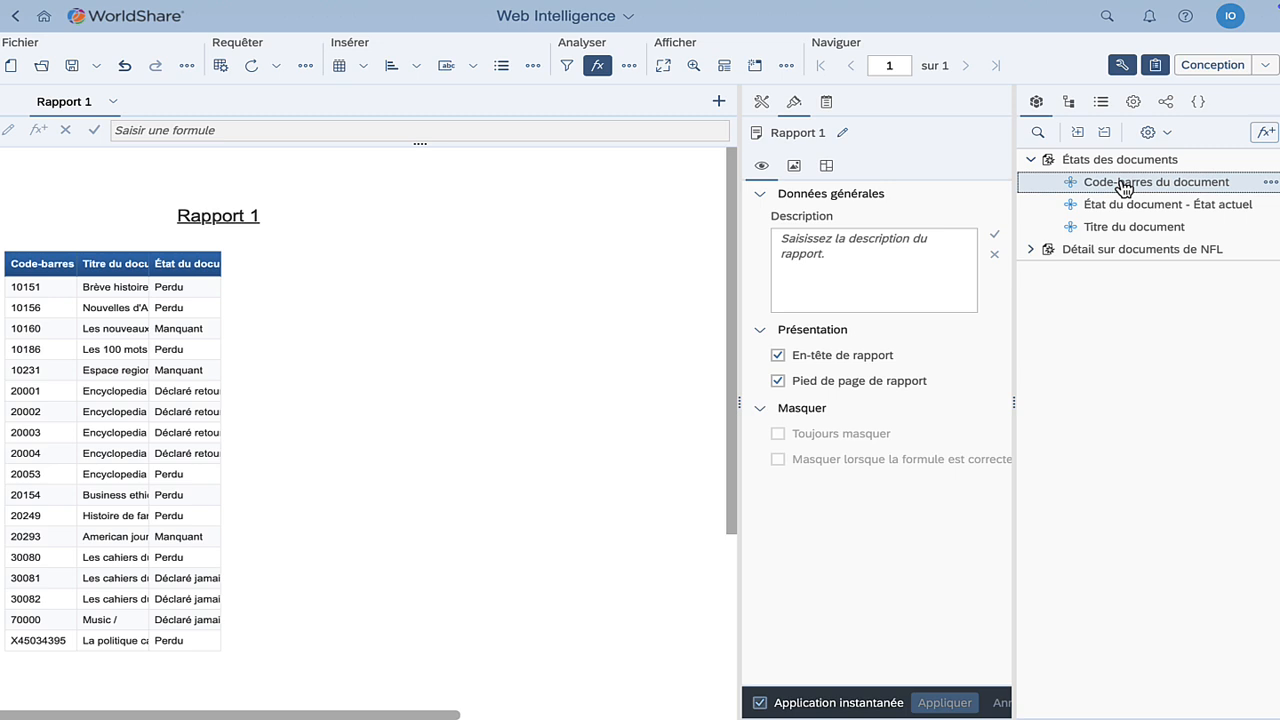
{"action": "left_click", "coordinate": [1031, 251]}
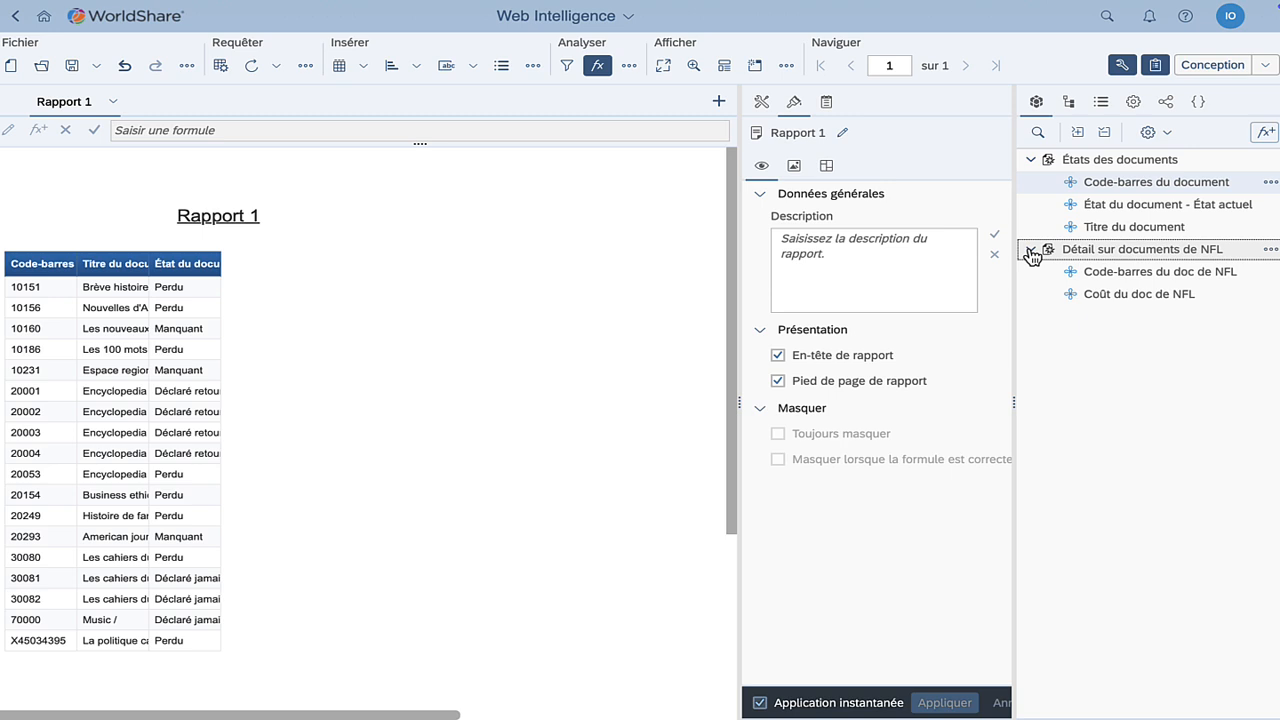
{"action": "left_click", "coordinate": [1108, 279]}
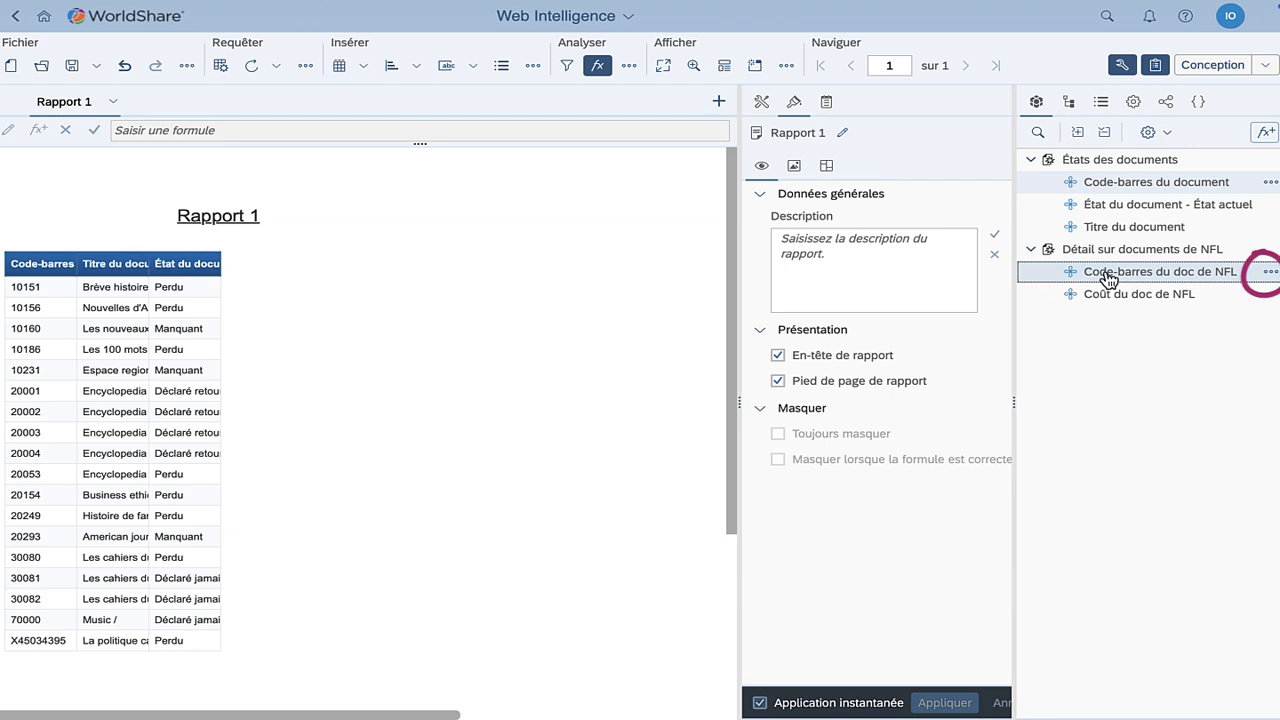
{"action": "left_click", "coordinate": [1269, 273]}
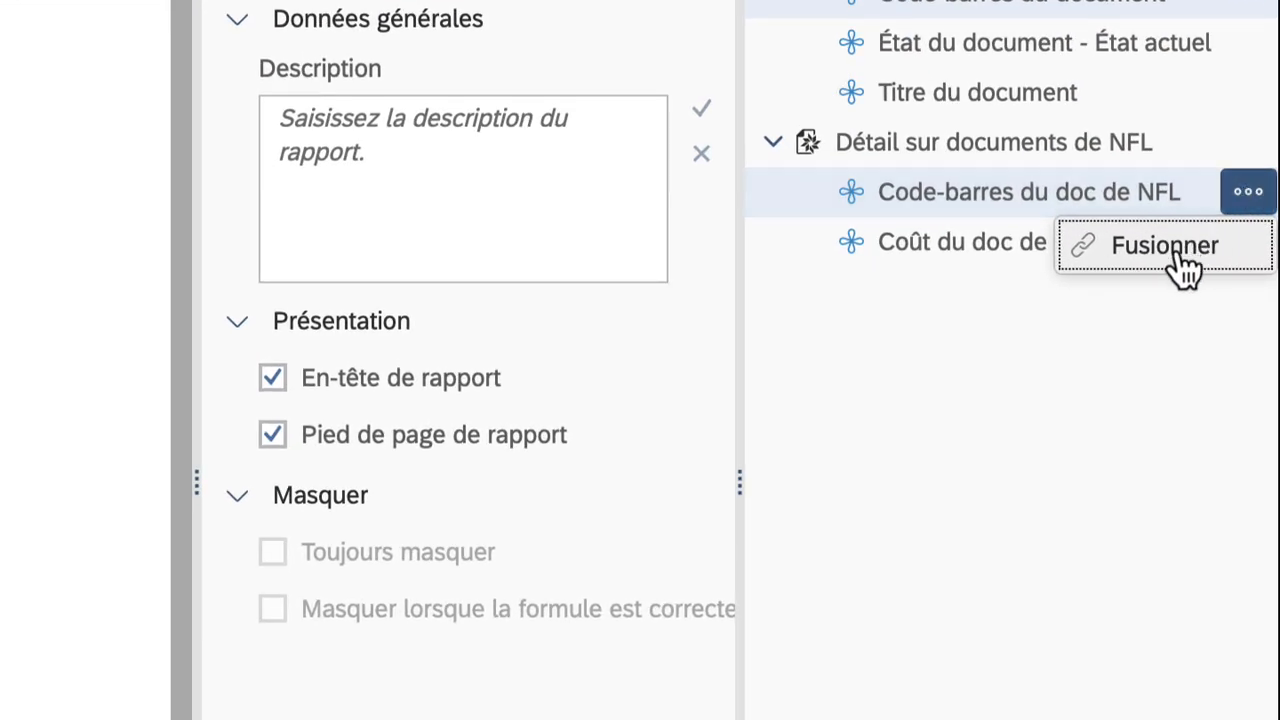
Merge Code-barres du doc de NFL with Code-barres du document and expand the new merged dimension
{"action": "left_click", "coordinate": [1178, 256]}
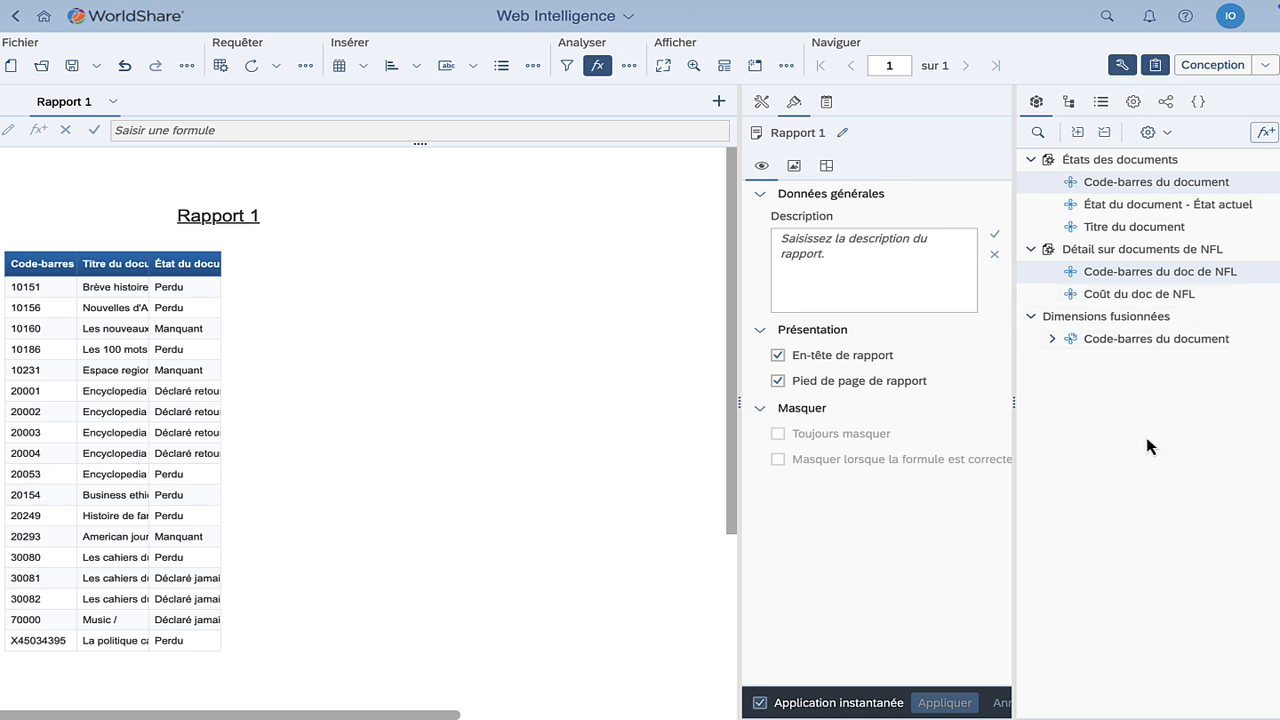
{"action": "left_click", "coordinate": [1053, 339]}
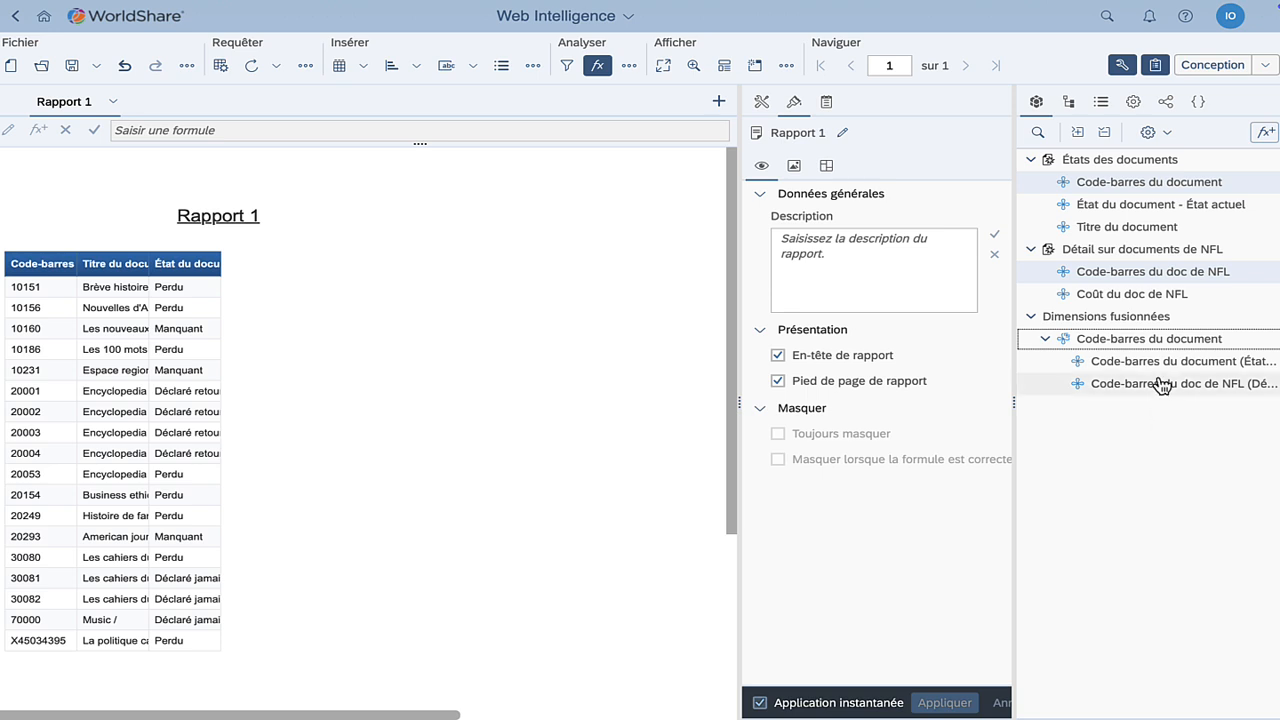
{"action": "mouse_move", "coordinate": [1143, 300]}
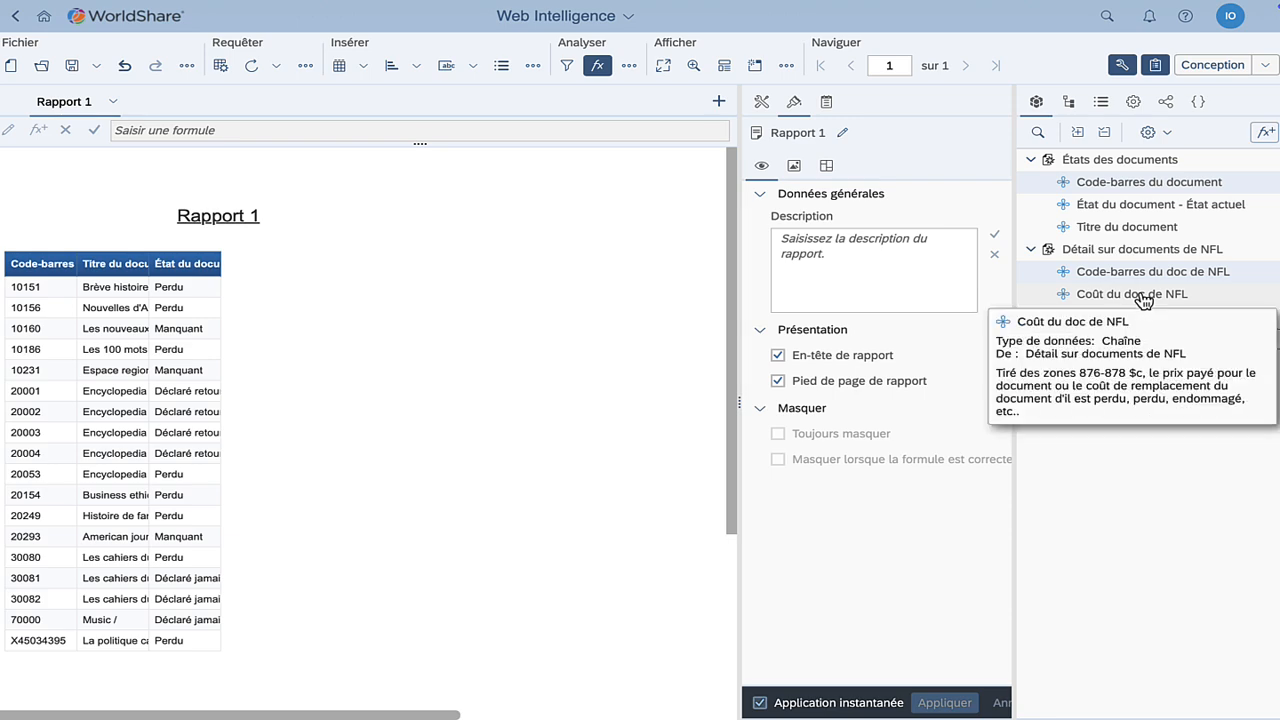
{"action": "left_click_drag", "start_coordinate": [1143, 300], "coordinate": [195, 261]}
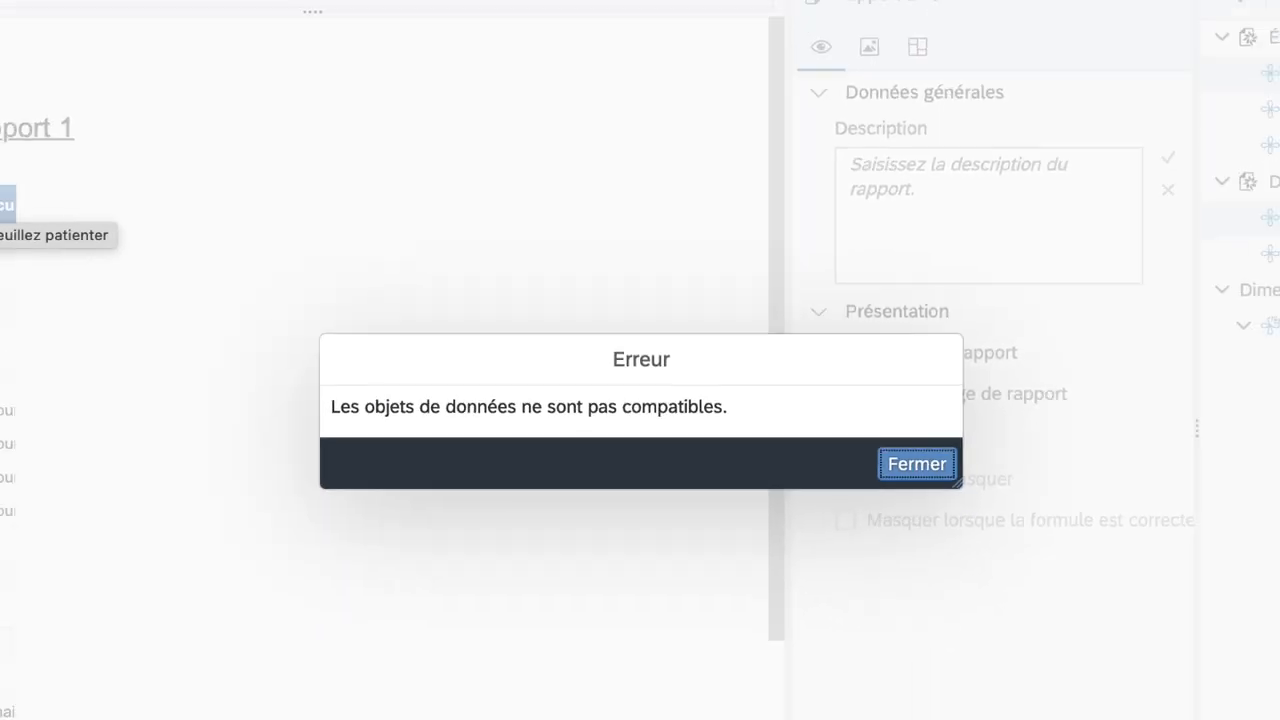
{"action": "left_click", "coordinate": [826, 426]}
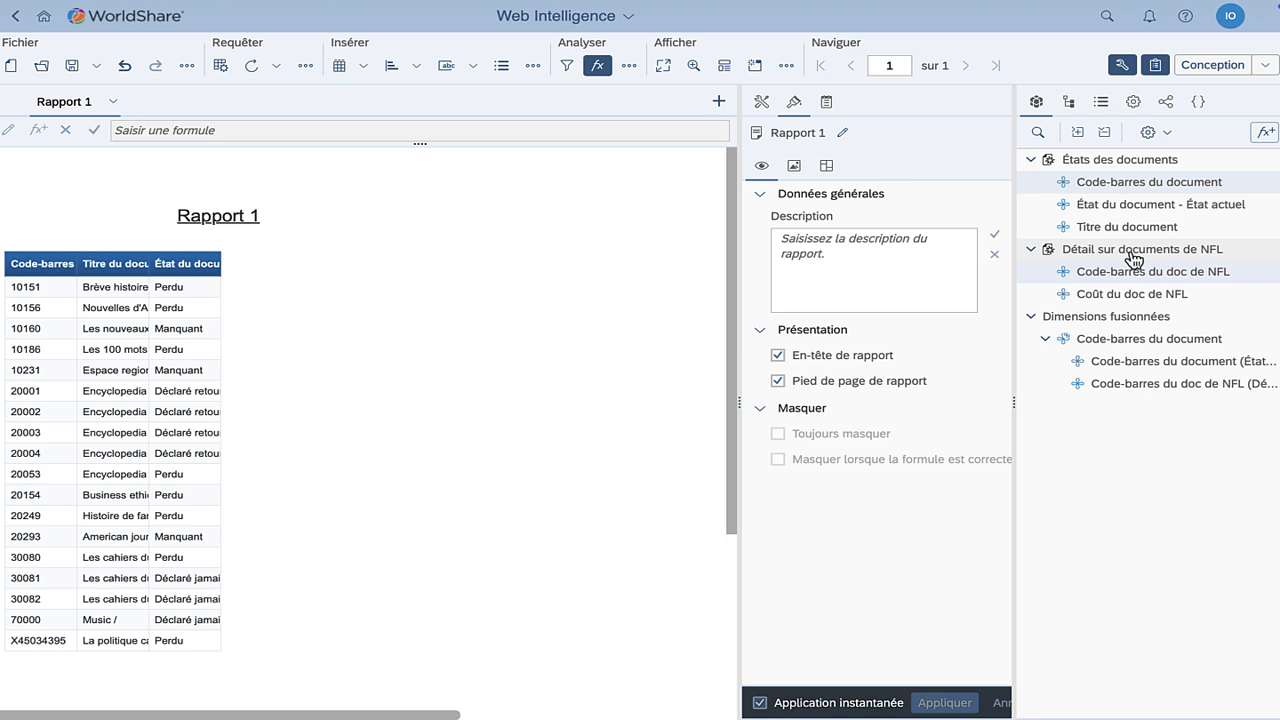
Create a variable named Coût, qualified as Détail of Dimensions fusionnées > Code-barres du document
{"action": "left_click", "coordinate": [1266, 136]}
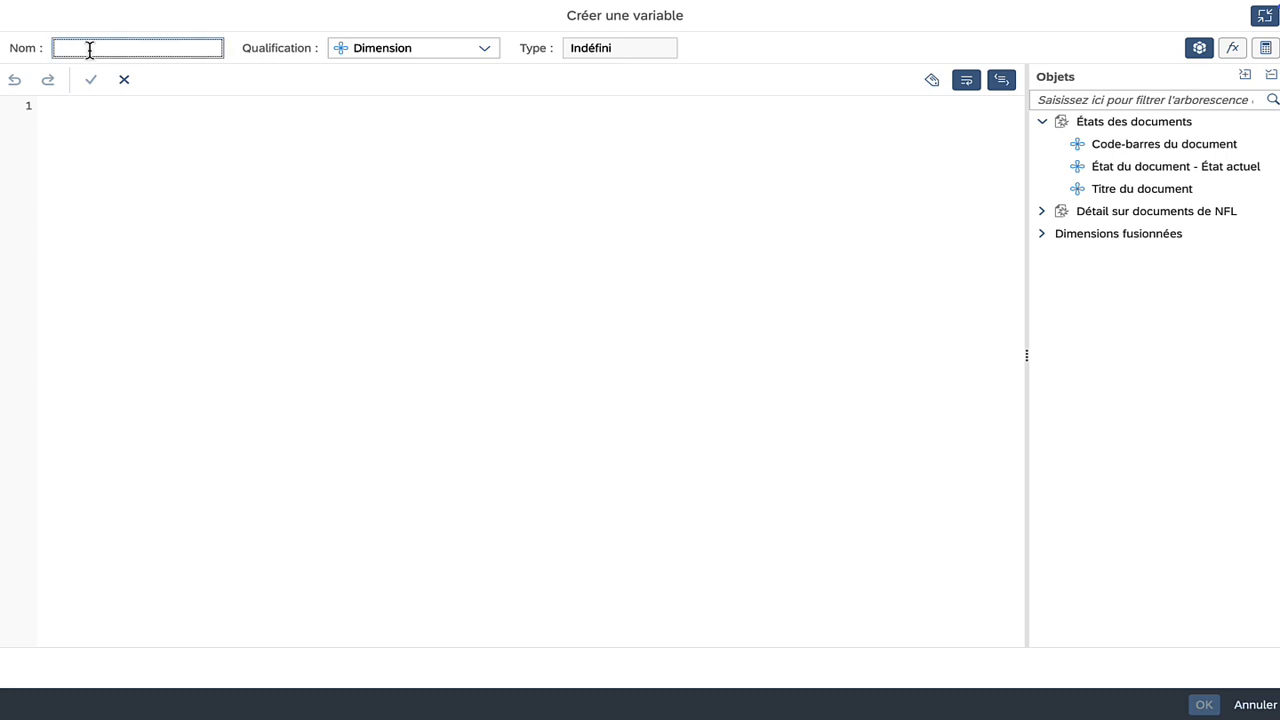
{"action": "type", "text": "Coût"}
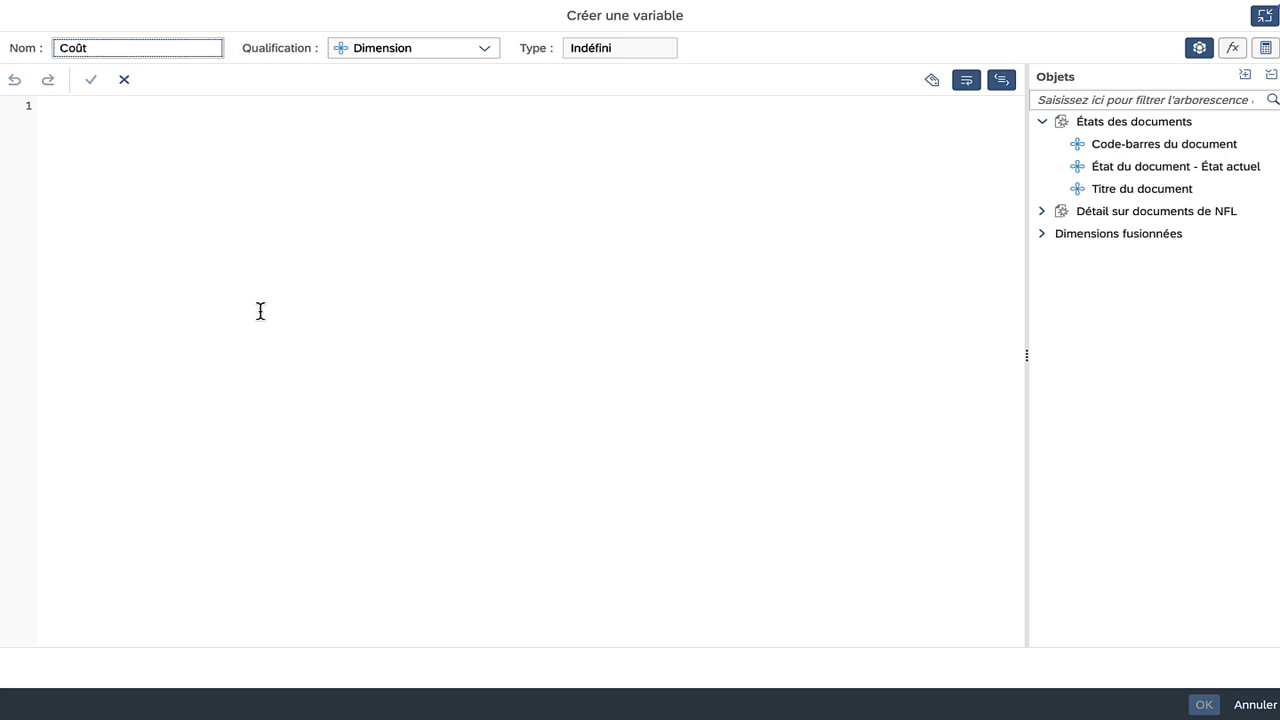
{"action": "left_click", "coordinate": [484, 49]}
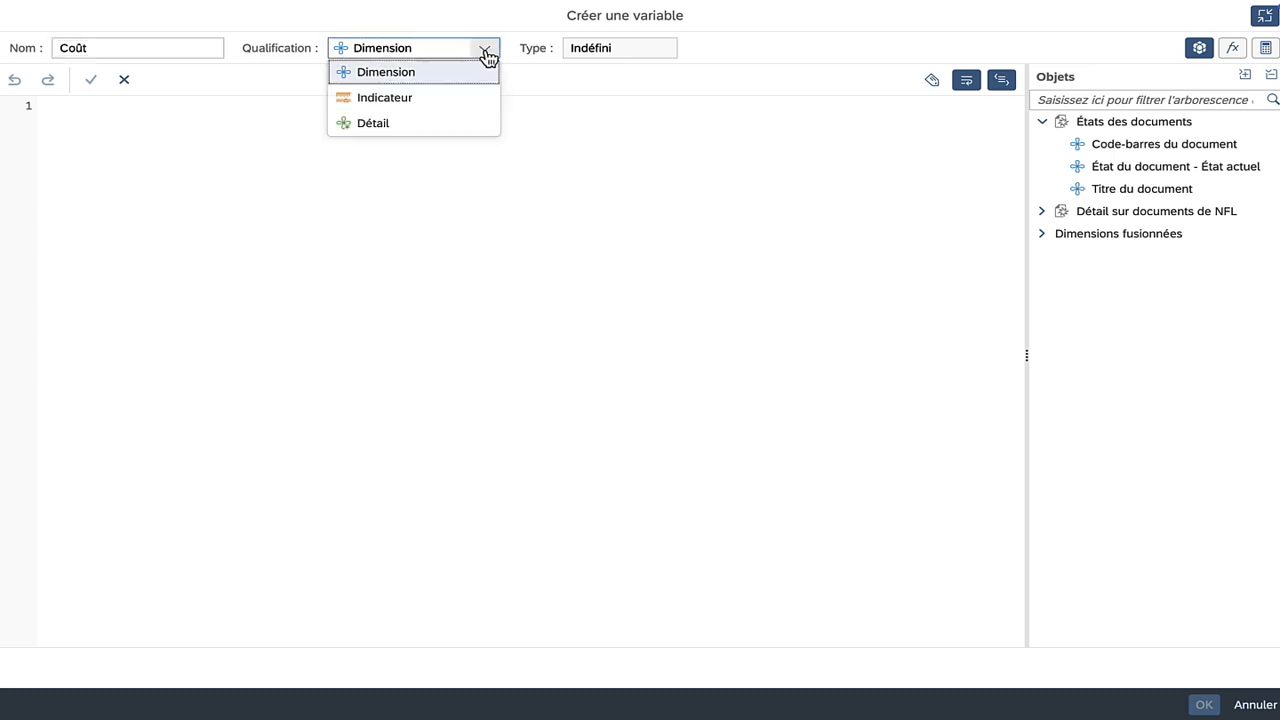
{"action": "left_click", "coordinate": [418, 127]}
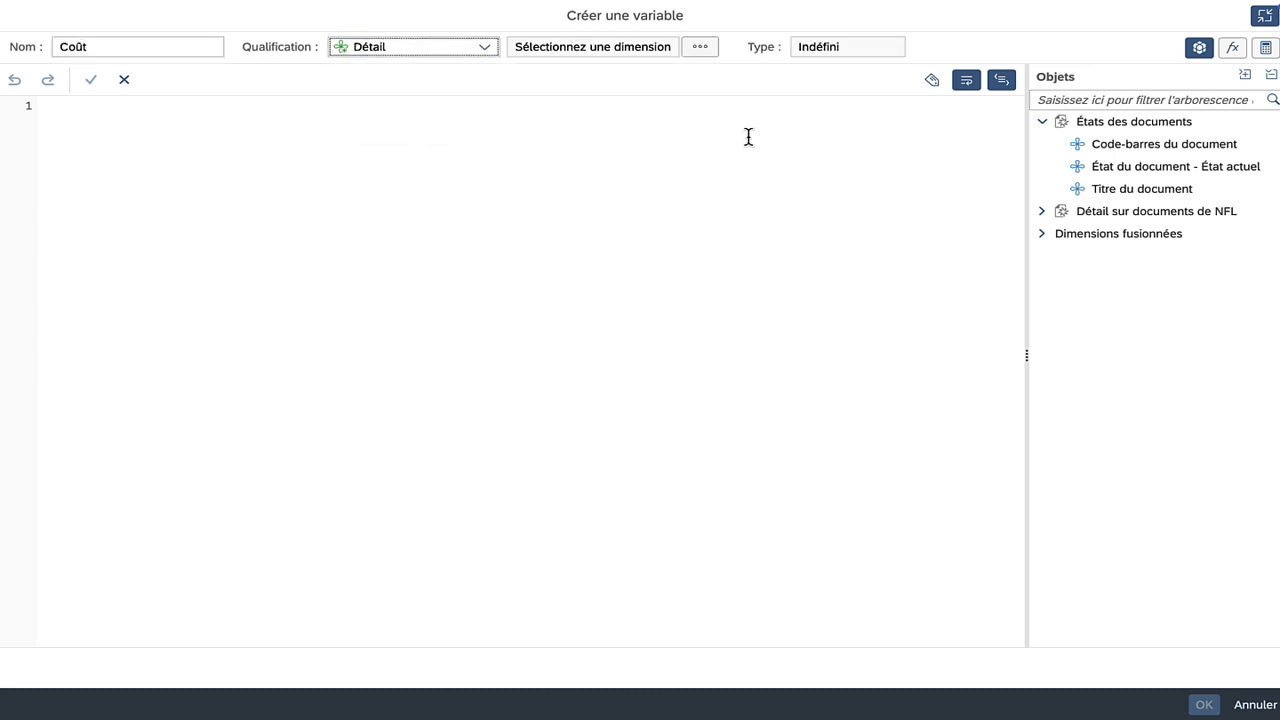
{"action": "left_click", "coordinate": [700, 50]}
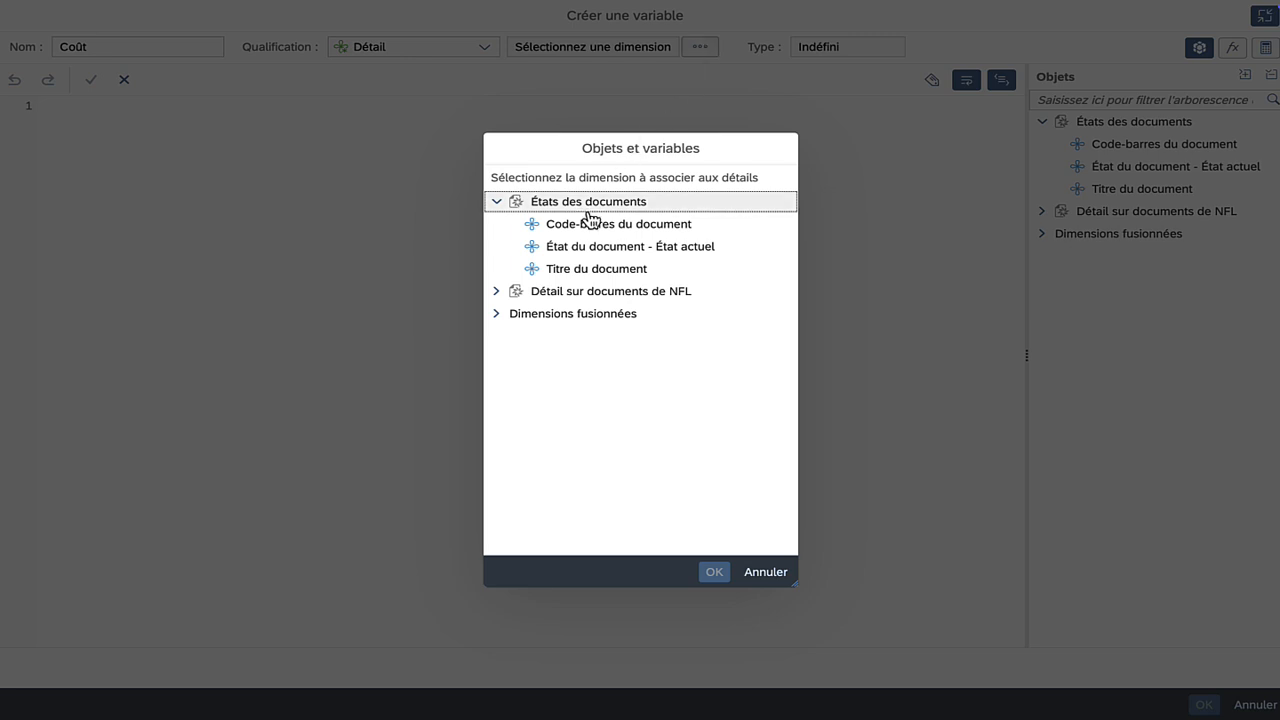
{"action": "left_click", "coordinate": [497, 317]}
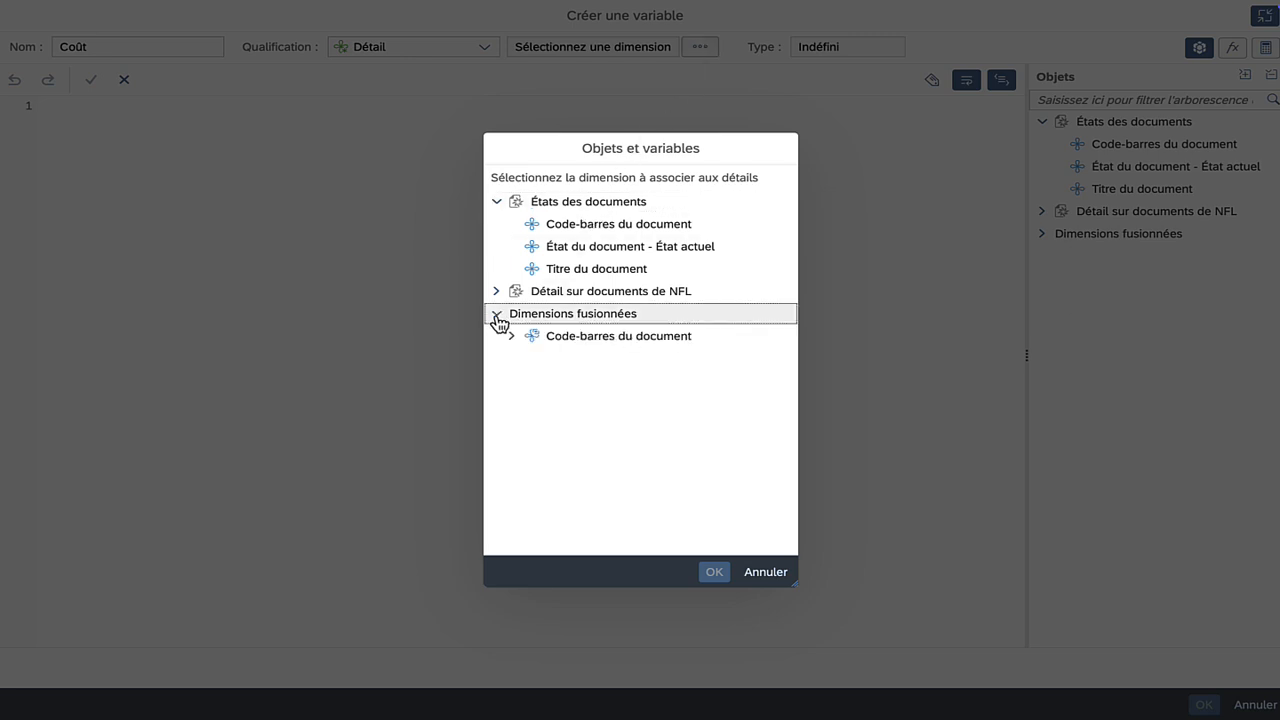
{"action": "left_click", "coordinate": [631, 339]}
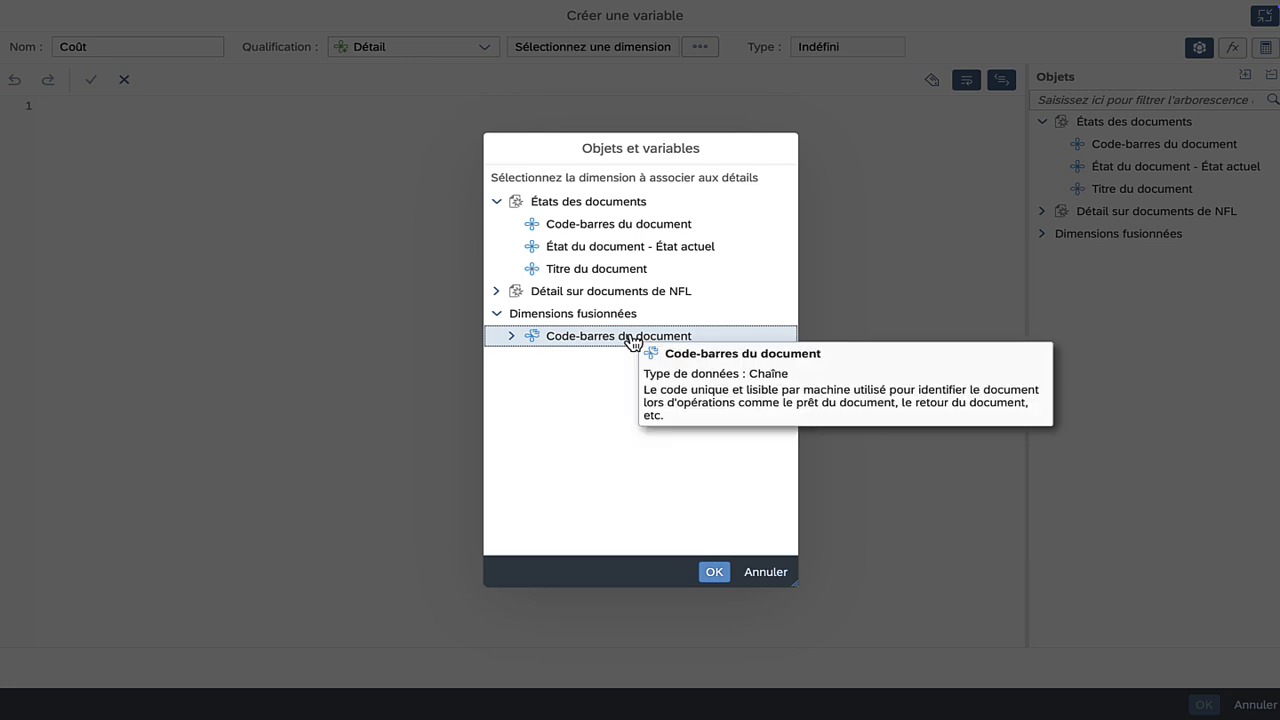
{"action": "left_click", "coordinate": [714, 572]}
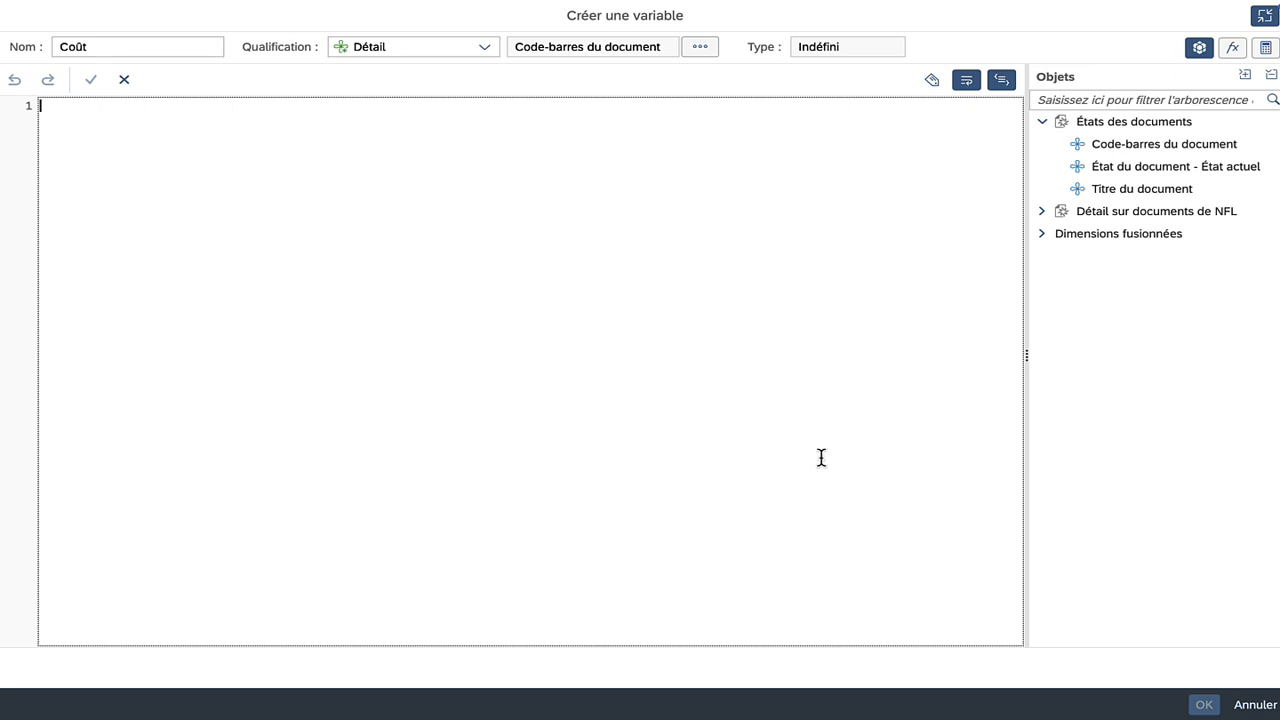
Set Coût's formula to Coût du doc de NFL, save it, and drag it into the table
{"action": "left_click", "coordinate": [1042, 212]}
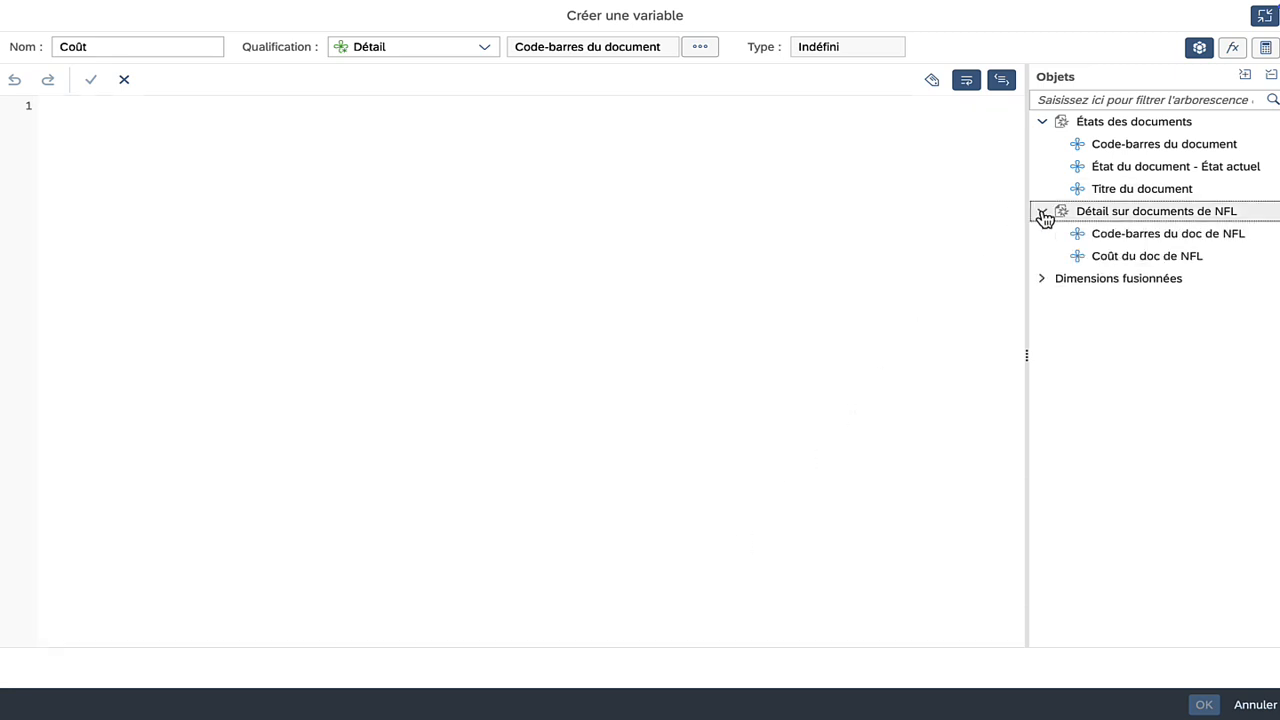
{"action": "double_click", "coordinate": [1133, 262]}
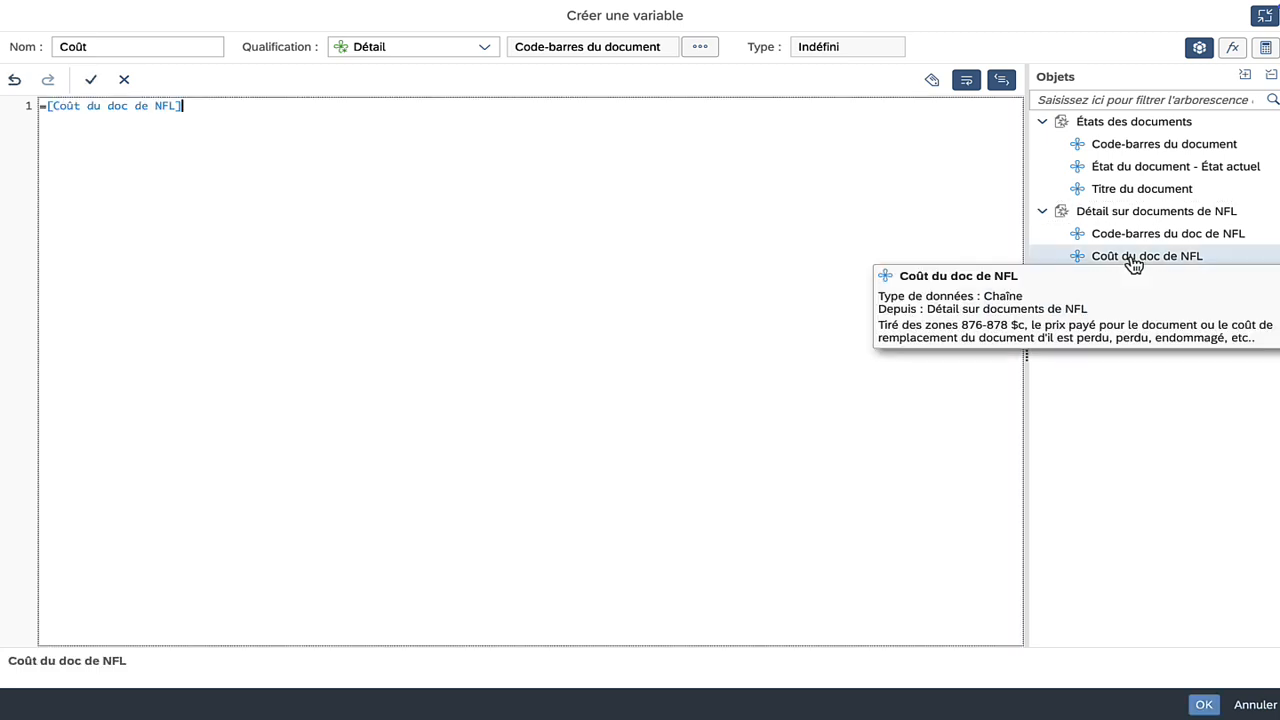
{"action": "left_click", "coordinate": [1204, 705]}
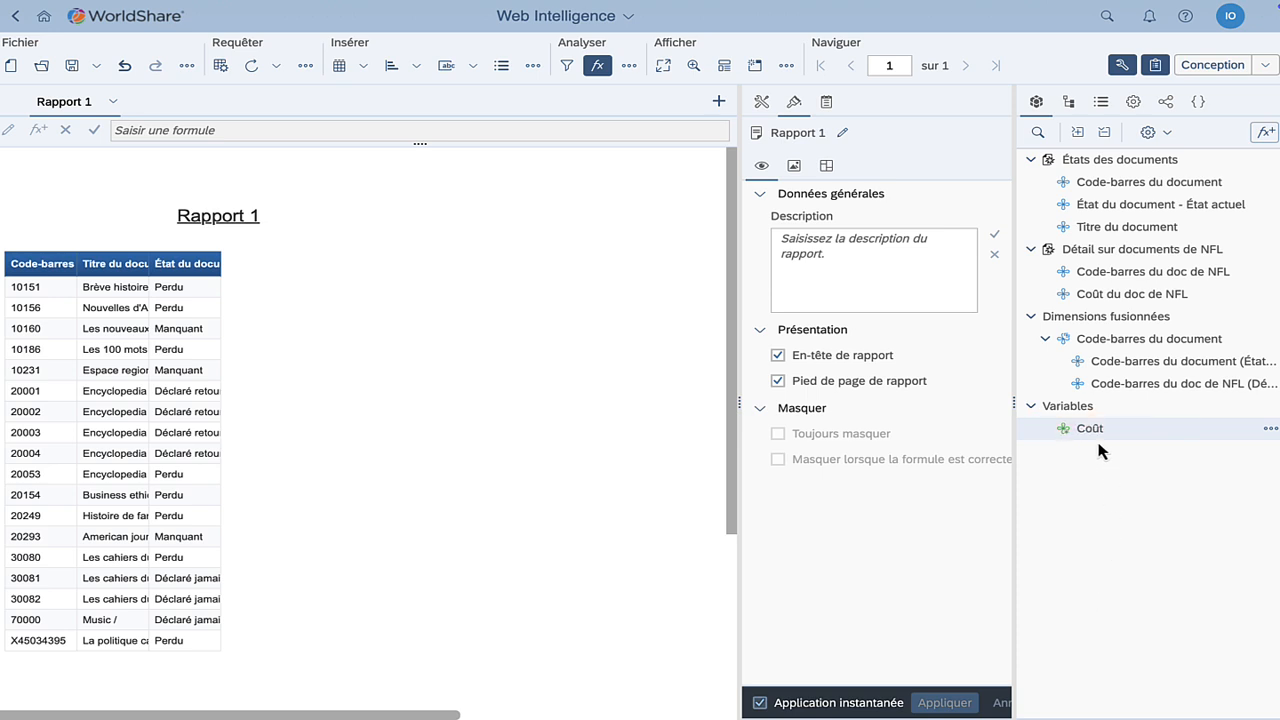
{"action": "left_click_drag", "start_coordinate": [1091, 429], "coordinate": [153, 265]}
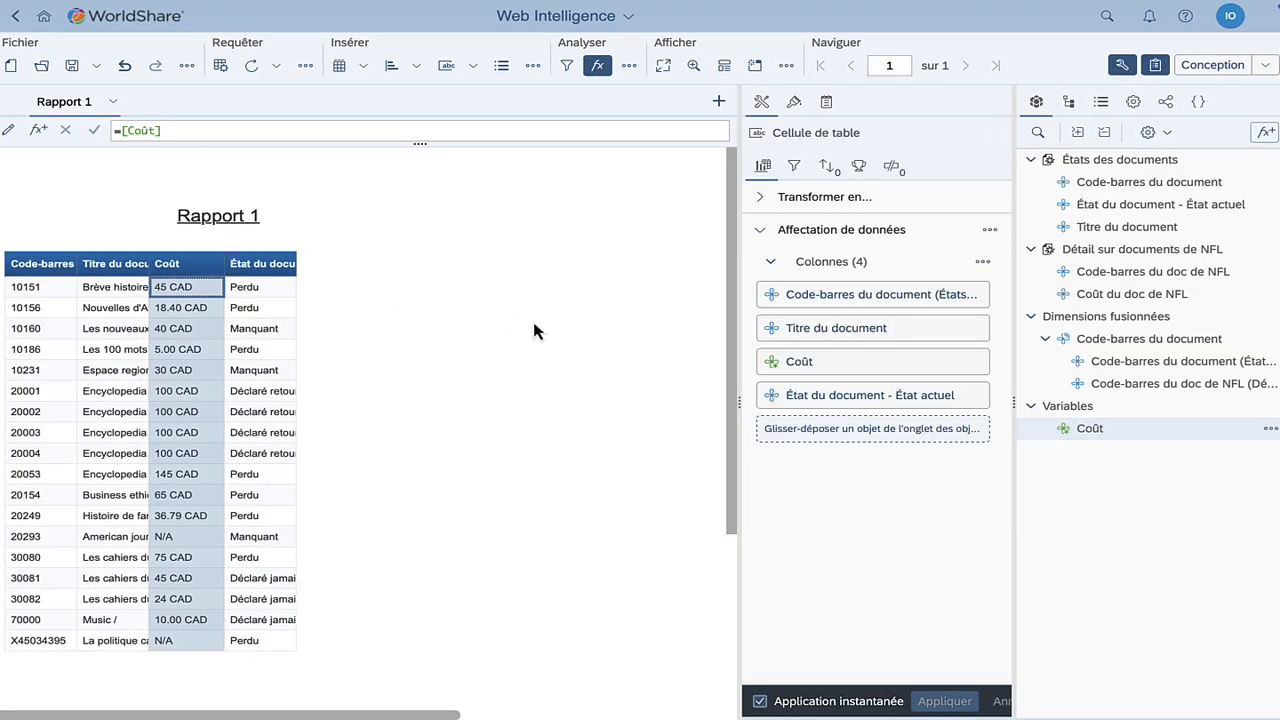
Deselect the table by clicking an empty area of the report
{"action": "left_click", "coordinate": [534, 331]}
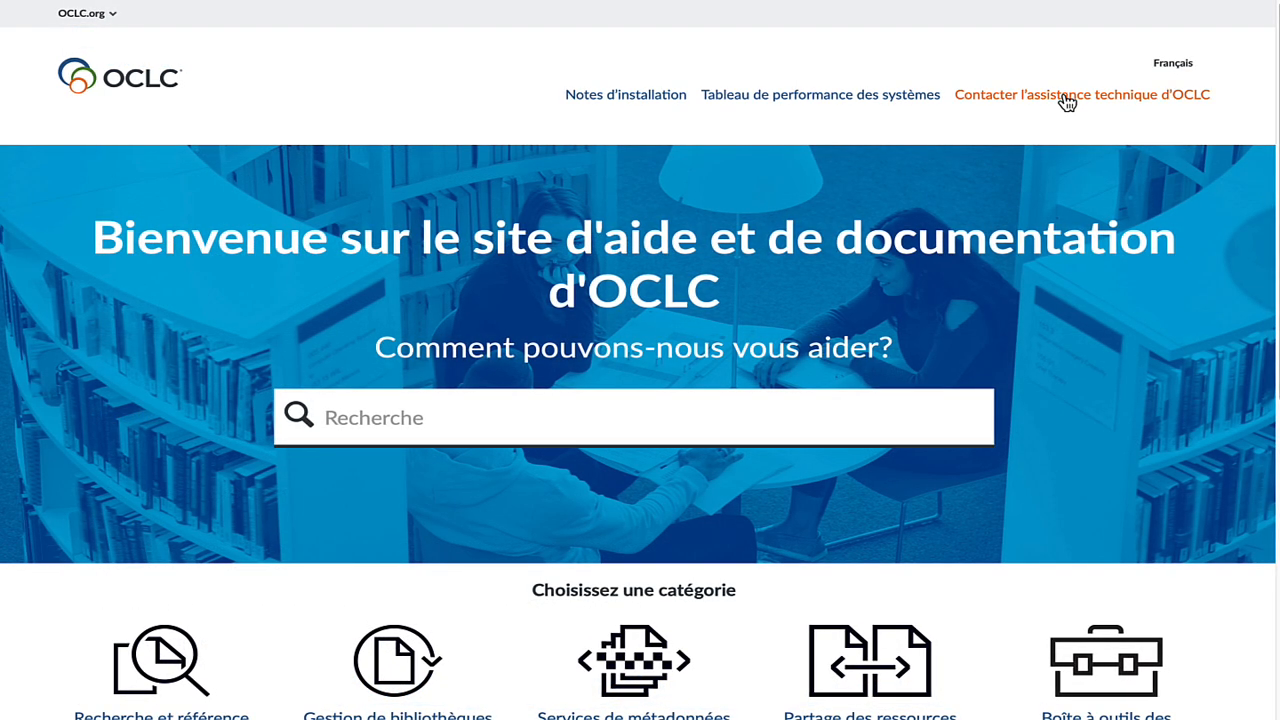
Open the Contacter l'assistance technique d'OCLC page and scroll through the regional contacts
{"action": "left_click", "coordinate": [1066, 100]}
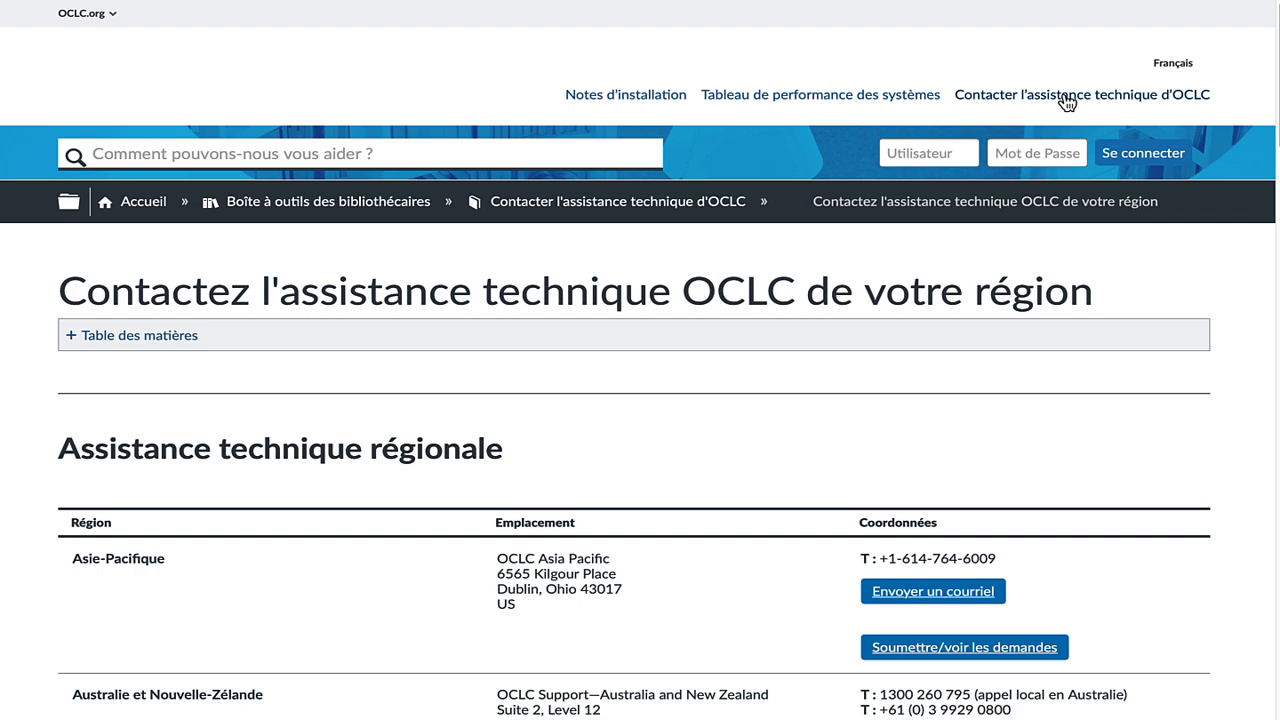
{"action": "scroll", "coordinate": [640, 400], "scroll_direction": "down", "scroll_amount": 3}
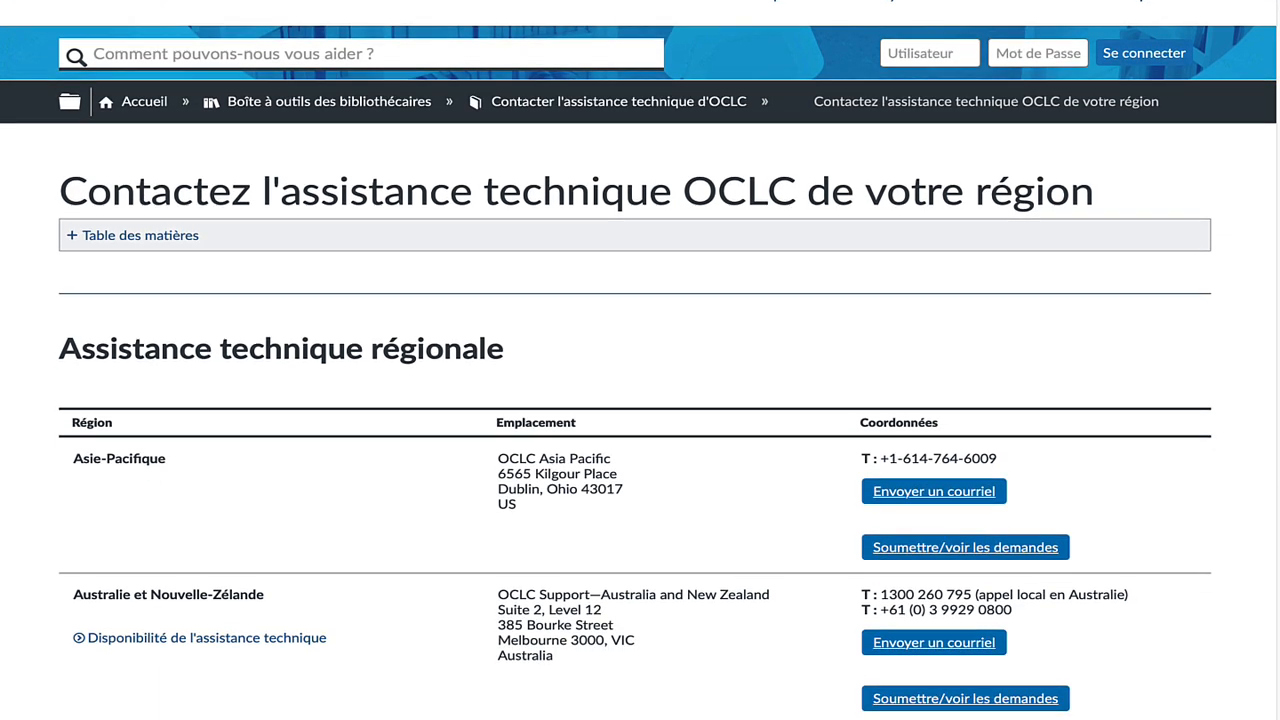
{"action": "scroll", "coordinate": [640, 400], "scroll_direction": "down", "scroll_amount": 7}
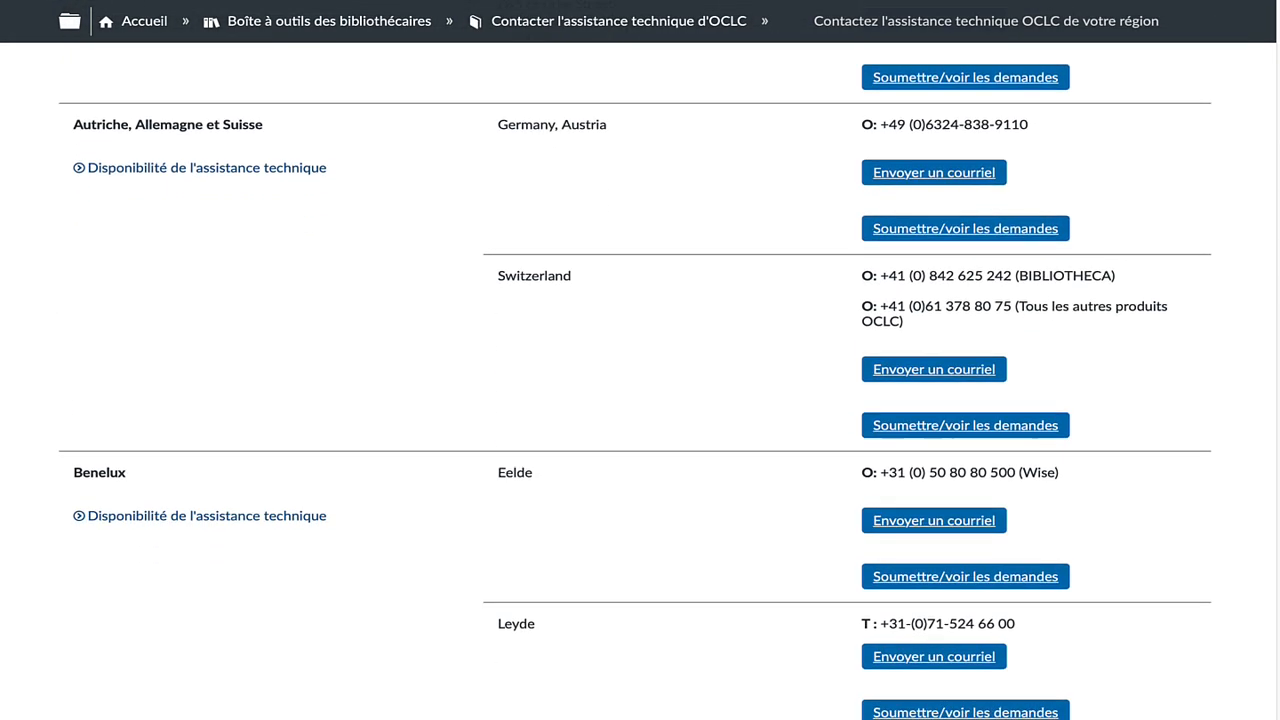
{"action": "scroll", "coordinate": [640, 400], "scroll_direction": "down", "scroll_amount": 2}
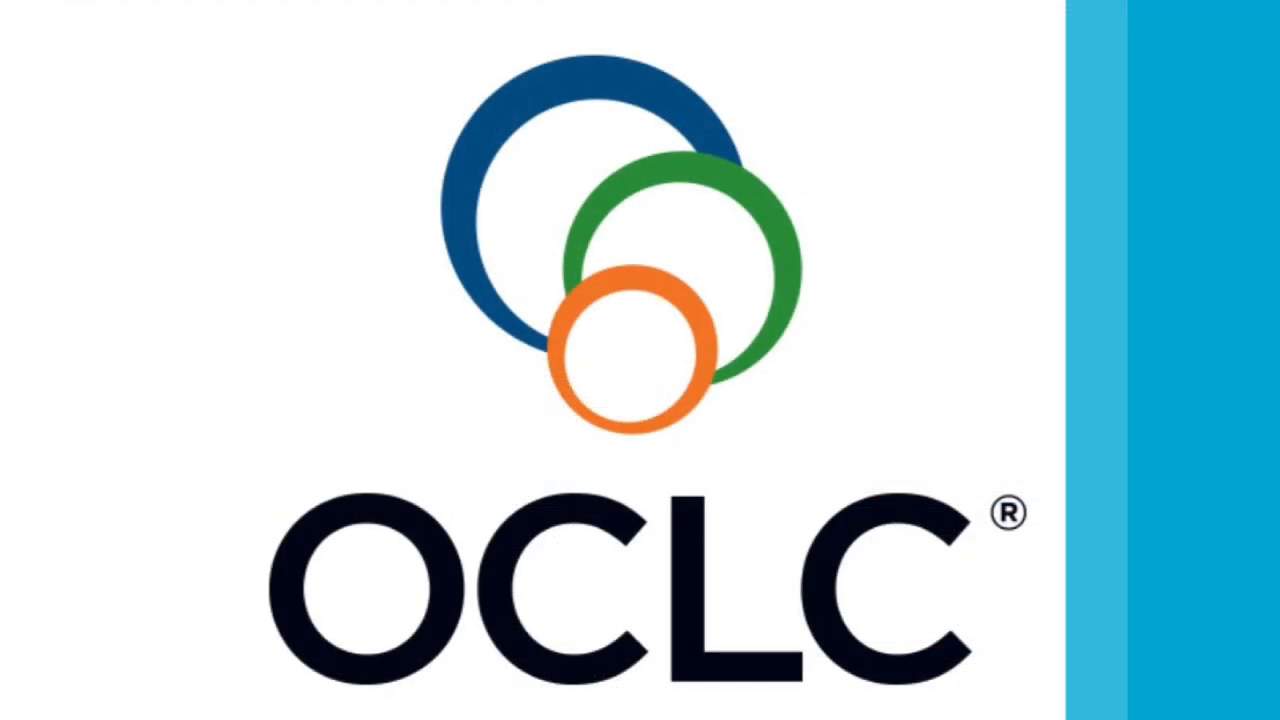